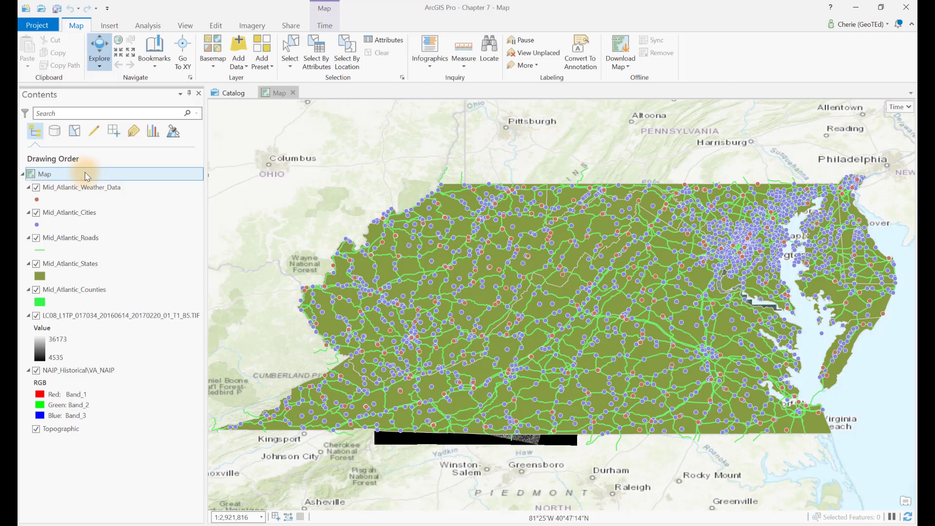
- Open the map's coordinate system properties and enlarge the dialog to show the full list of available systems
{"action": "right_click", "coordinate": [84, 173]}
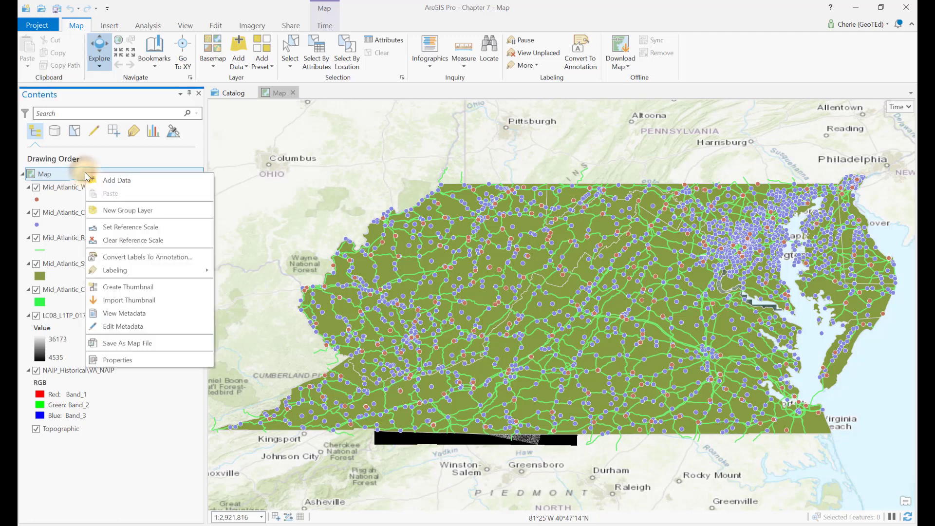
{"action": "left_click", "coordinate": [118, 359]}
{"action": "left_click", "coordinate": [320, 222]}
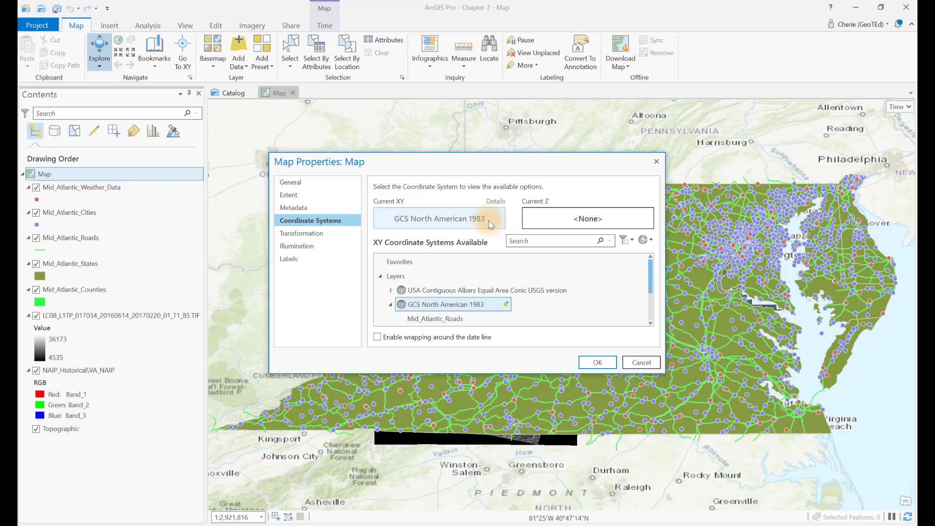
{"action": "left_click_drag", "start_coordinate": [675, 391], "coordinate": [726, 516]}
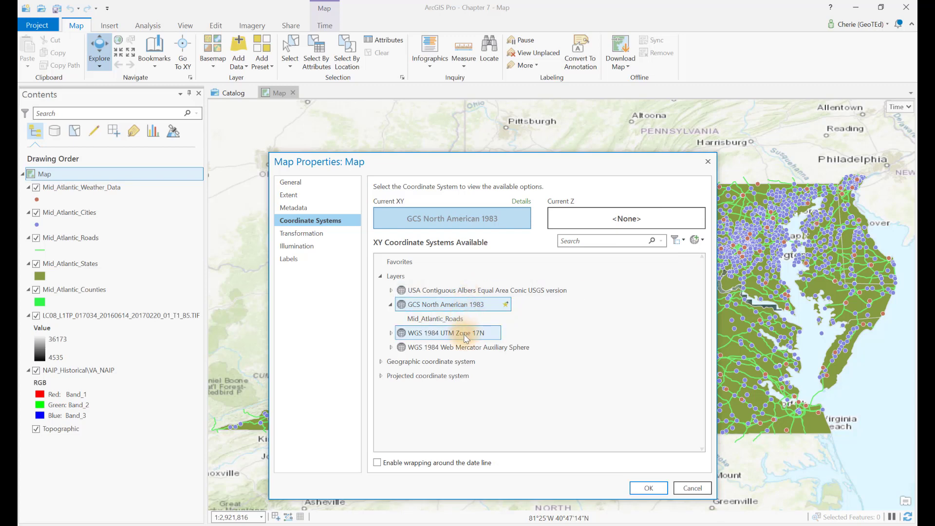
- Set the map's XY coordinate system to USA Contiguous Albers Equal Area Conic USGS version, used by the weather, cities, states and counties layers
{"action": "left_click", "coordinate": [392, 292]}
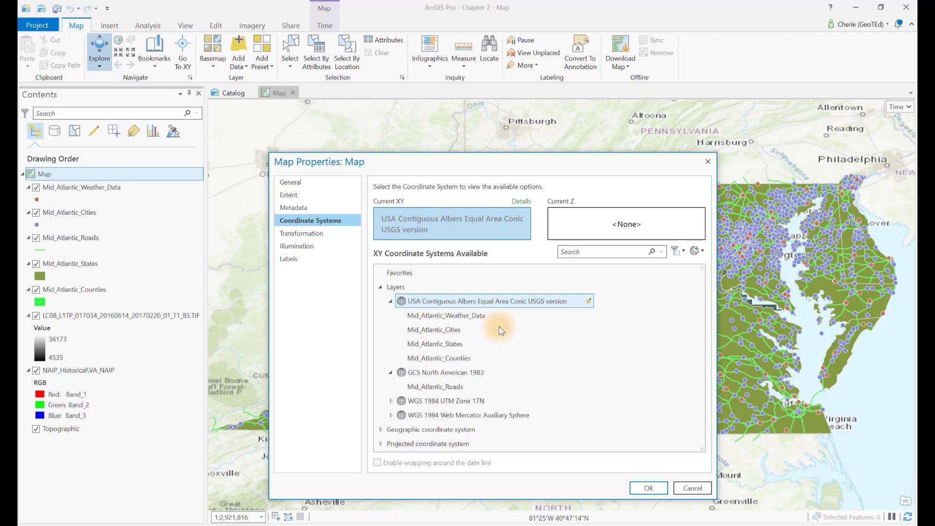
{"action": "left_click", "coordinate": [391, 372]}
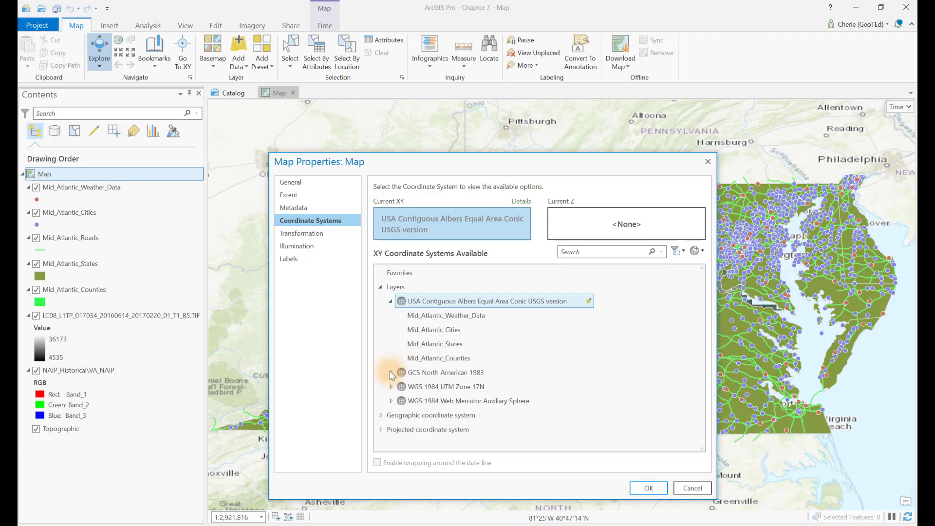
{"action": "left_click", "coordinate": [411, 373]}
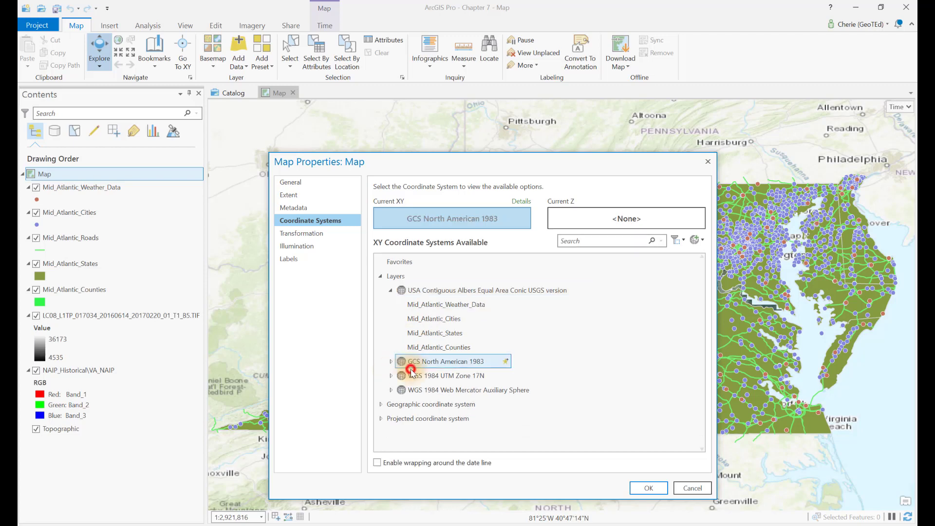
{"action": "left_click", "coordinate": [423, 291]}
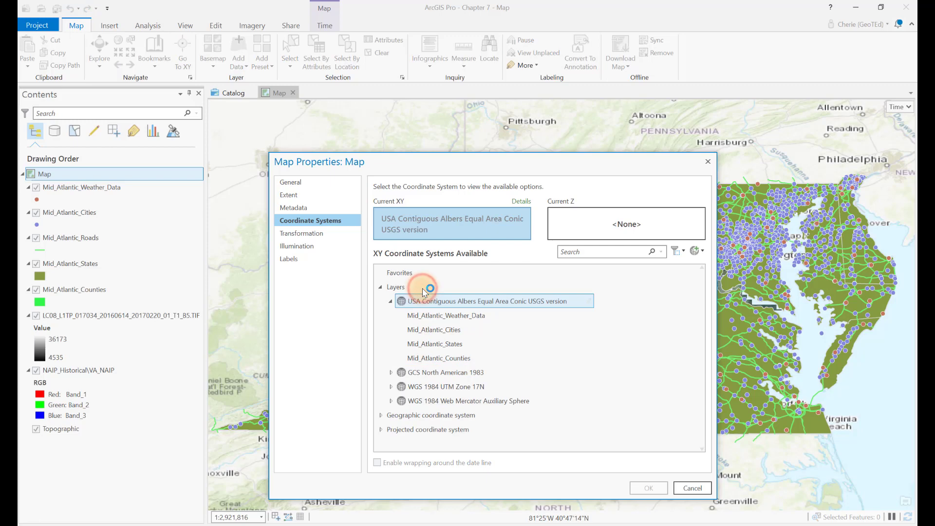
{"action": "left_click_drag", "start_coordinate": [420, 167], "coordinate": [271, 58]}
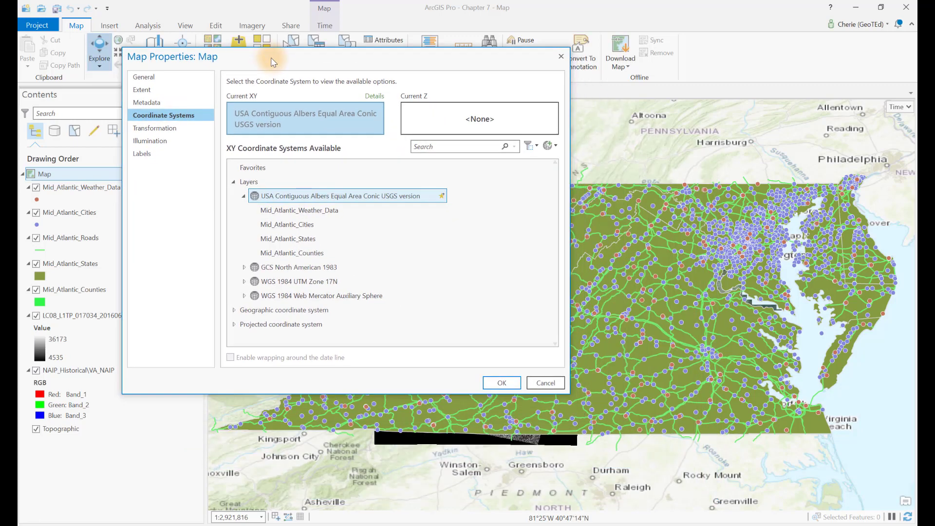
{"action": "left_click", "coordinate": [498, 382]}
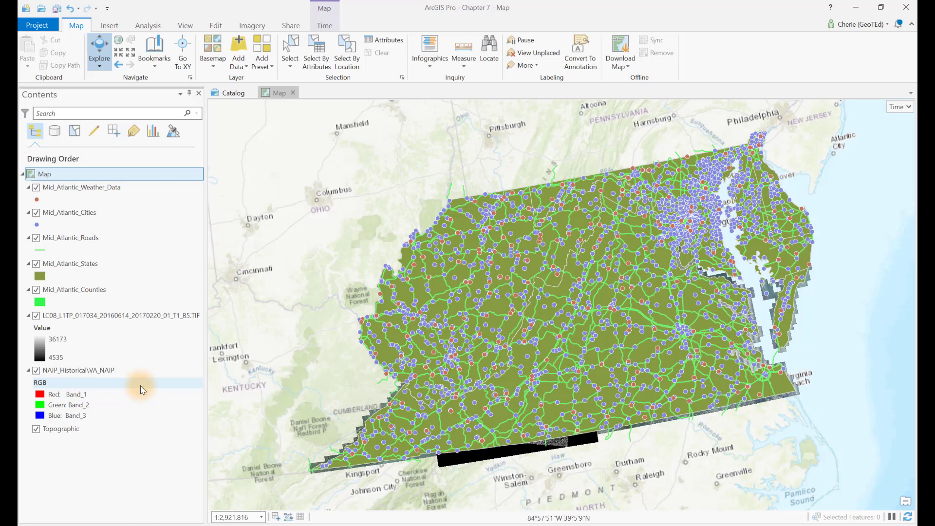
- Hide the Mid_Atlantic weather data, cities, roads, states and counties layers so only the imagery and basemap are drawn
{"action": "left_click", "coordinate": [36, 187]}
{"action": "left_click", "coordinate": [35, 212]}
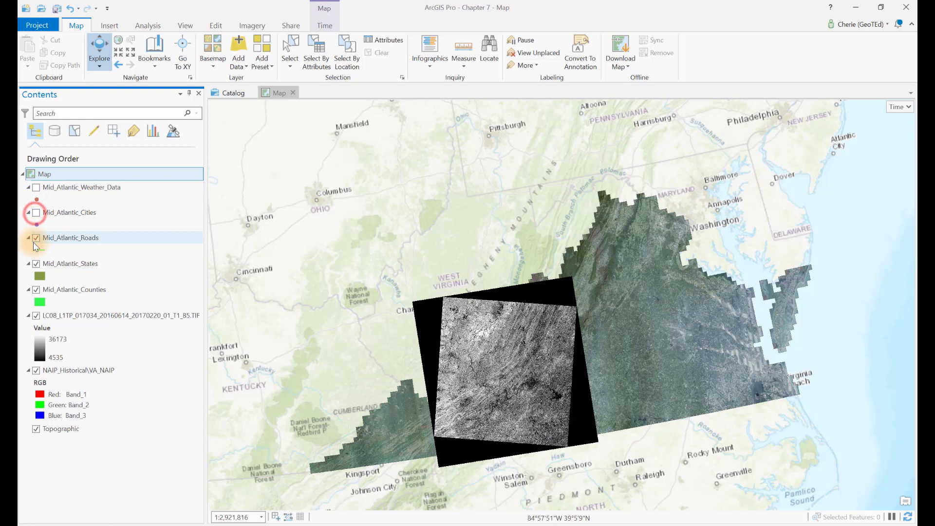
{"action": "left_click", "coordinate": [36, 238]}
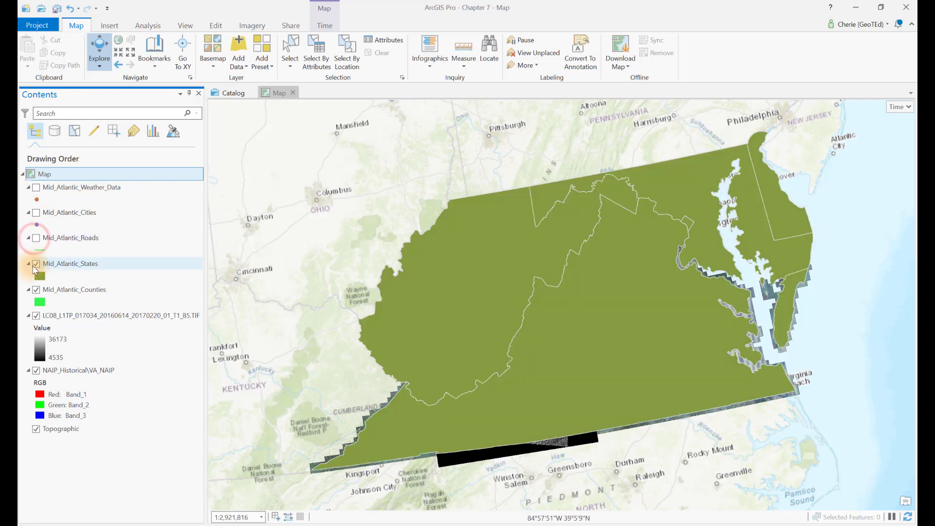
{"action": "left_click", "coordinate": [36, 264]}
{"action": "left_click", "coordinate": [36, 290]}
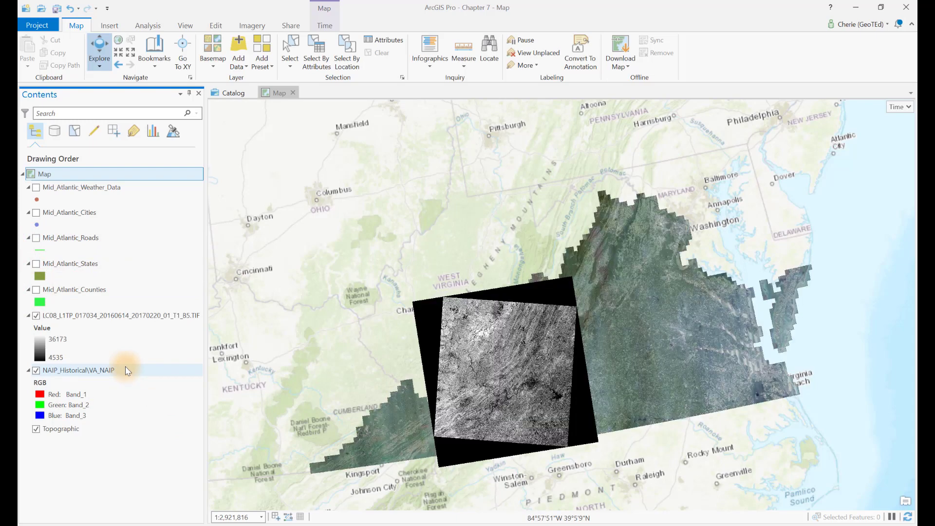
- Show the Mid_Atlantic weather data, cities, roads and states layers again, and hide the LC08 TIF and VA_NAIP imagery layers
{"action": "left_click", "coordinate": [36, 188]}
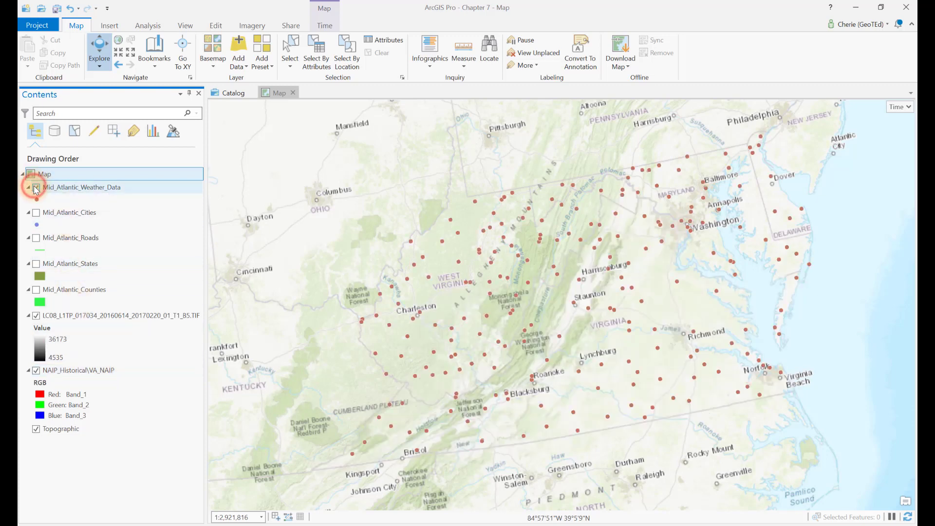
{"action": "left_click", "coordinate": [36, 213]}
{"action": "left_click", "coordinate": [36, 239]}
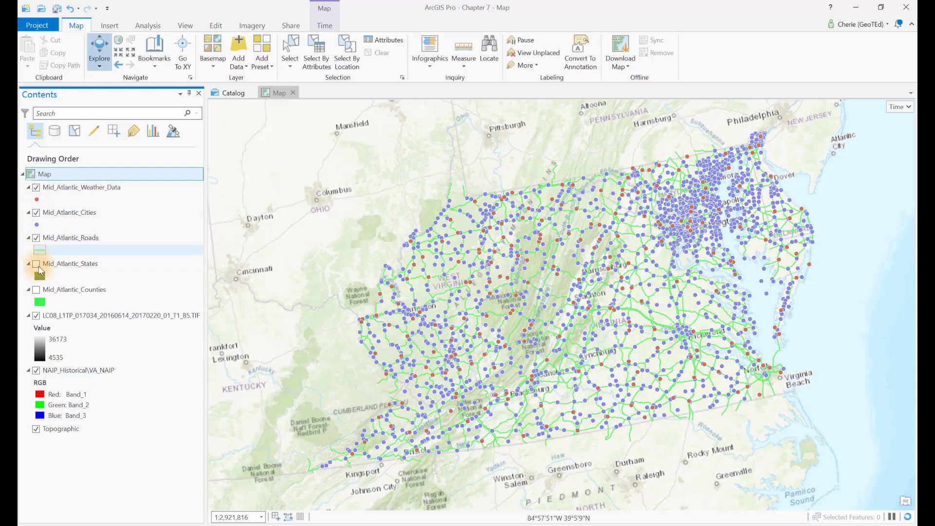
{"action": "left_click", "coordinate": [36, 316]}
{"action": "left_click", "coordinate": [36, 263]}
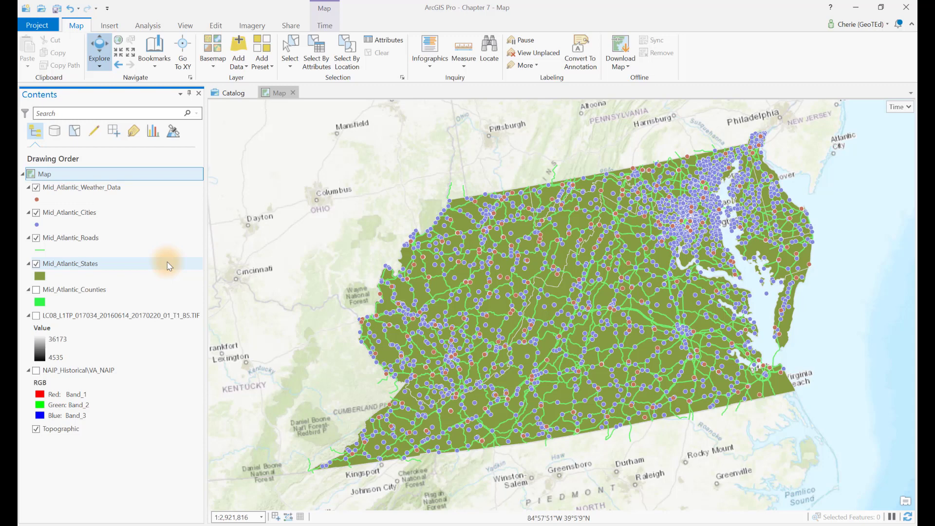
- Open the Single Symbol symbology settings for the Mid_Atlantic_Cities layer
{"action": "left_click", "coordinate": [98, 216]}
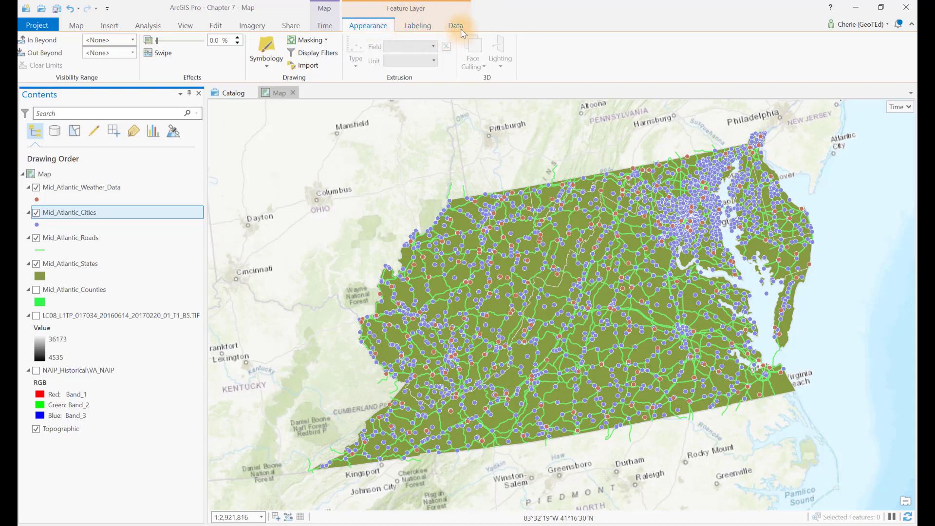
{"action": "left_click", "coordinate": [364, 30]}
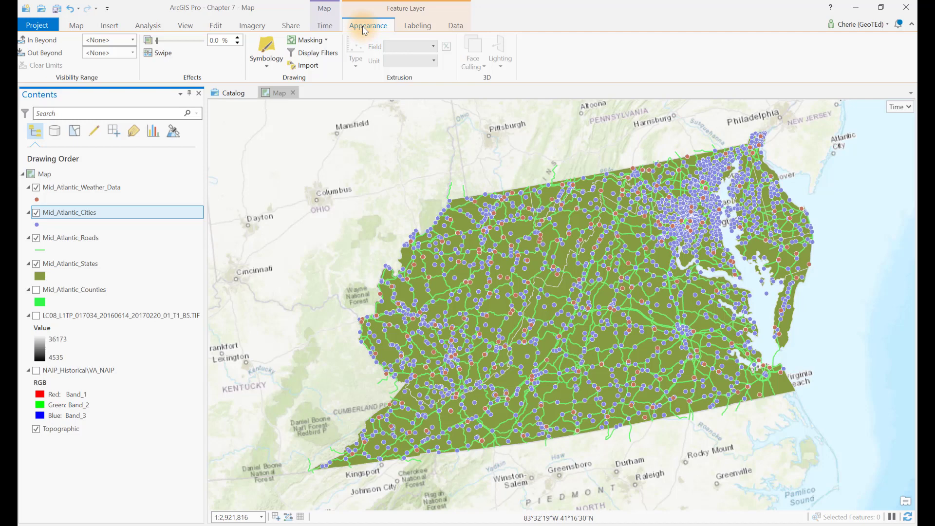
{"action": "left_click", "coordinate": [266, 67]}
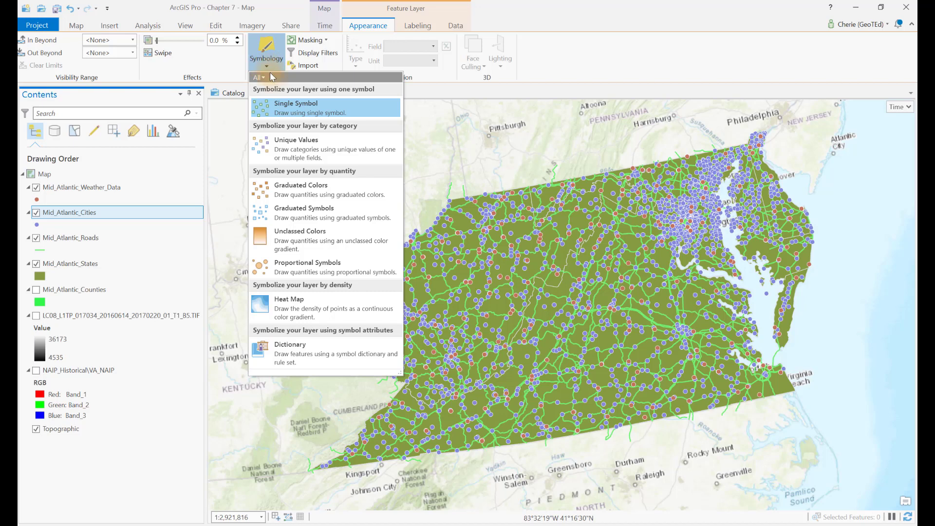
{"action": "left_click", "coordinate": [339, 117]}
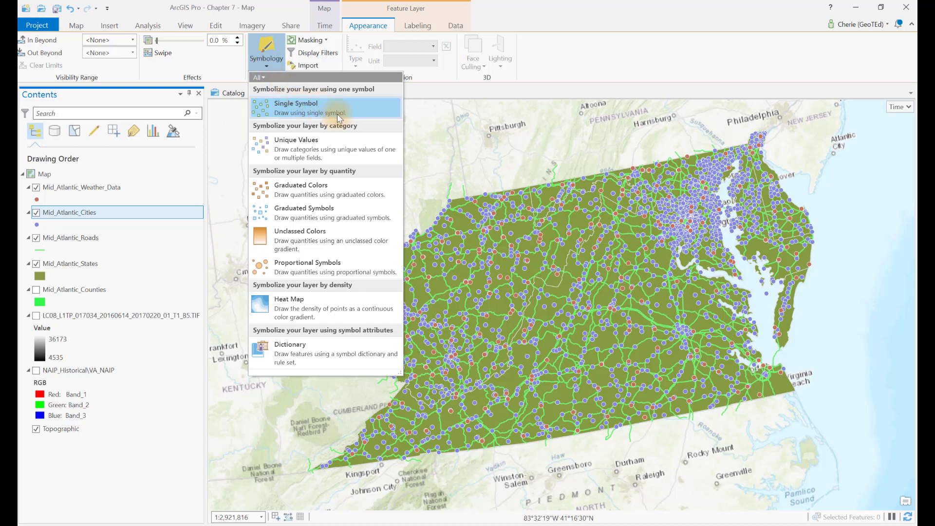
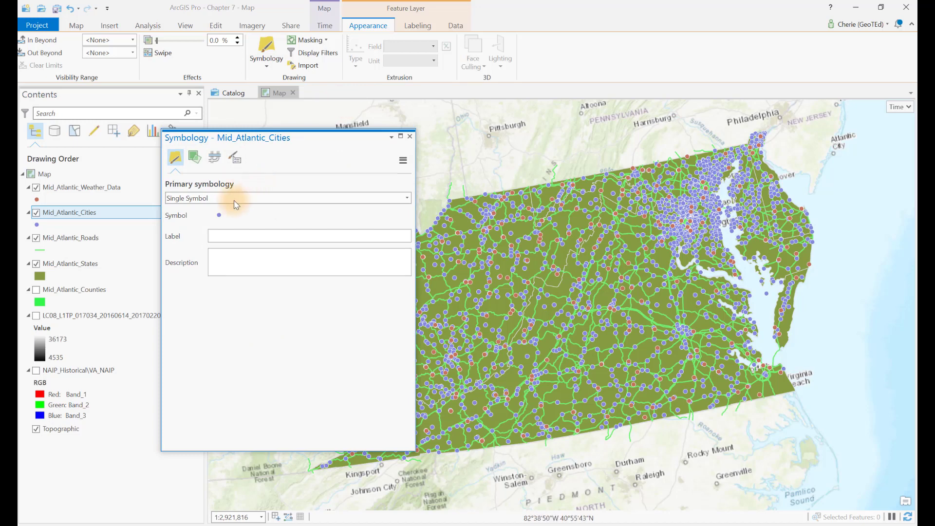
- Browse the point symbol gallery for the cities layer, including the All styles option
{"action": "left_click", "coordinate": [220, 214]}
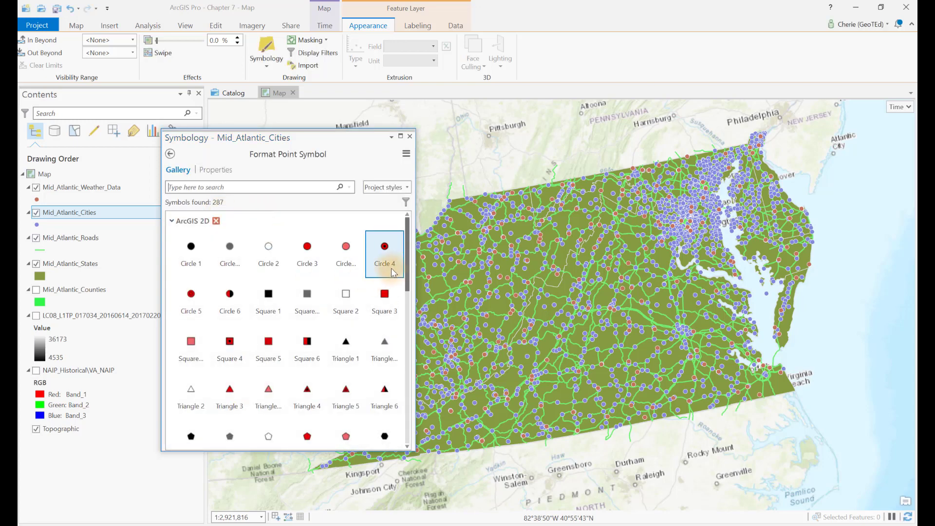
{"action": "scroll", "coordinate": [407, 273], "scroll_direction": "down", "scroll_amount": 10}
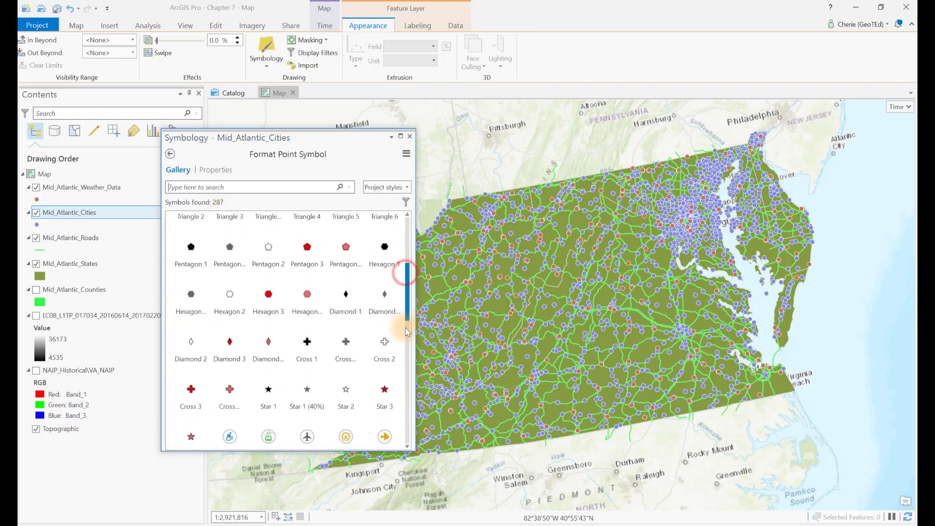
{"action": "left_click_drag", "start_coordinate": [403, 360], "coordinate": [410, 247]}
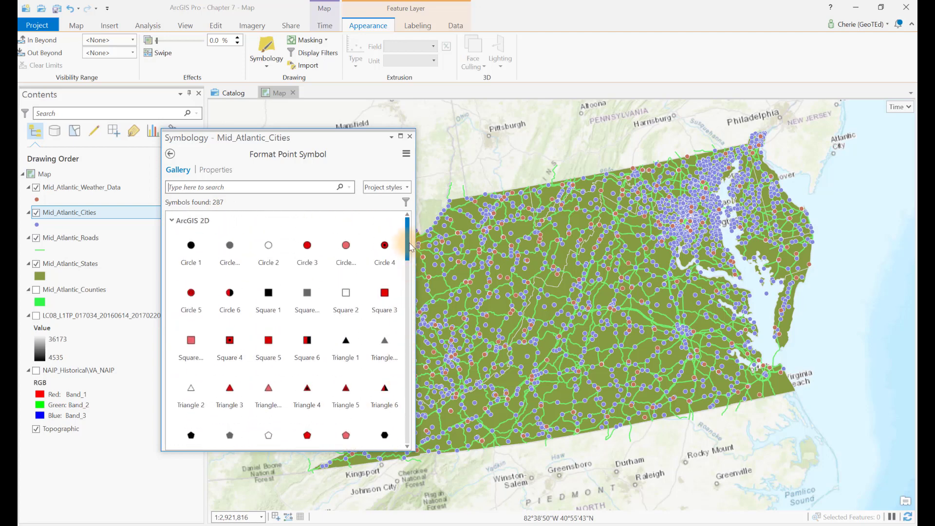
{"action": "left_click", "coordinate": [406, 187]}
{"action": "left_click", "coordinate": [380, 211]}
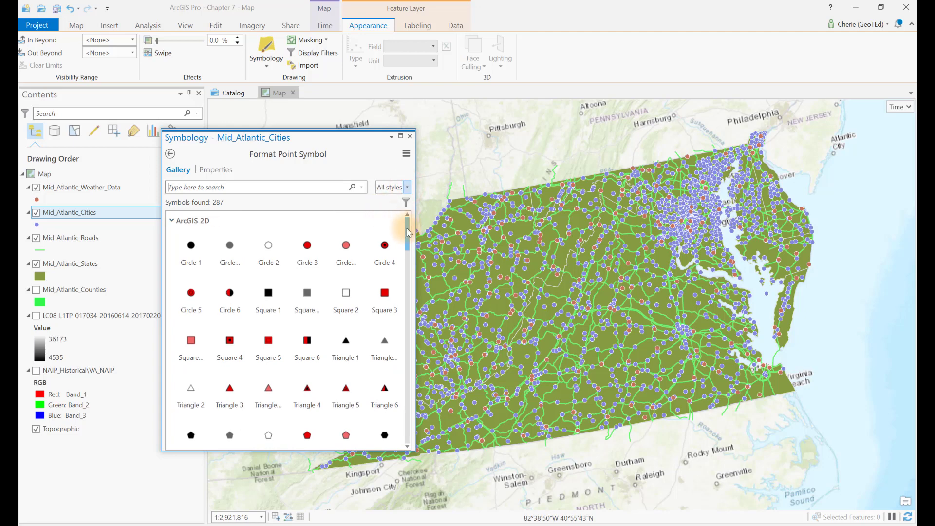
{"action": "mouse_move", "coordinate": [408, 232]}
{"action": "left_mouse_down"}
{"action": "mouse_move", "coordinate": [406, 335]}
{"action": "mouse_move", "coordinate": [408, 215]}
{"action": "left_mouse_up"}
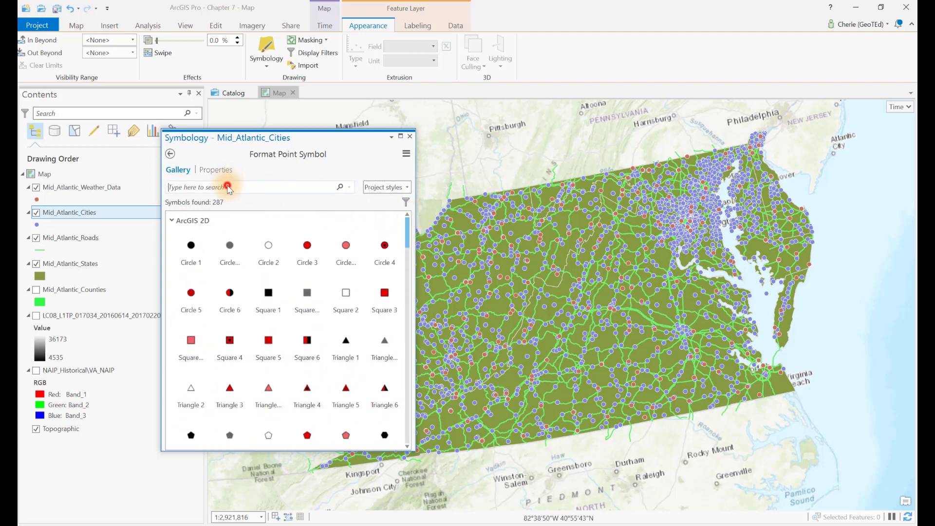
- Search the point symbol gallery for "hospital" and close the symbology settings without choosing a symbol
{"action": "left_click", "coordinate": [229, 189]}
{"action": "type", "text": "hos"}
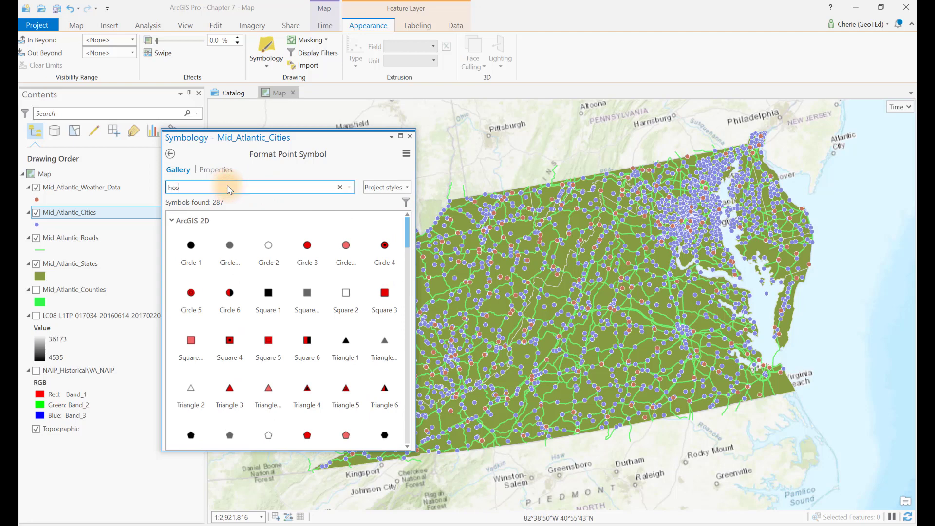
{"action": "type", "text": "pital"}
{"action": "key", "text": "Return"}
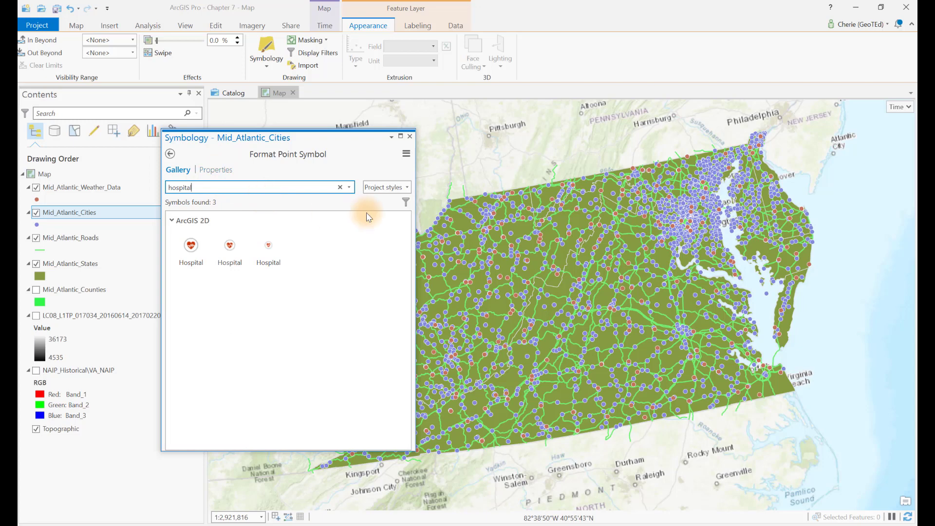
{"action": "left_click", "coordinate": [410, 139]}
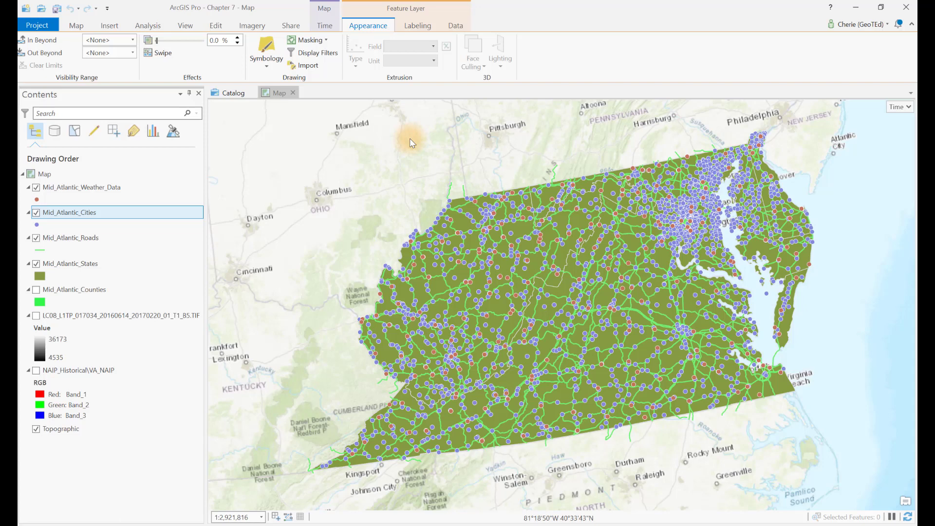
- Change the Mid_Atlantic_Cities point symbol to Triangle 1 from the ArcGIS 2D gallery
{"action": "left_click", "coordinate": [37, 227]}
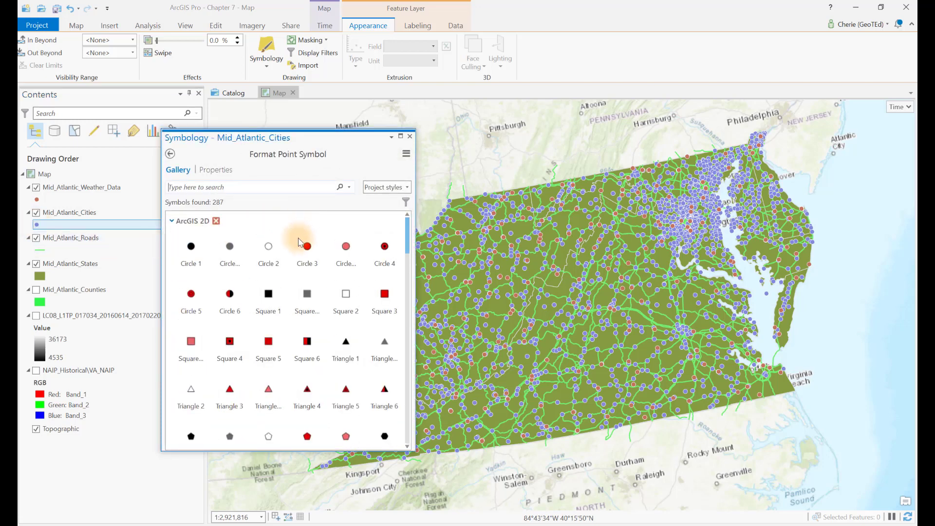
{"action": "left_click", "coordinate": [344, 343]}
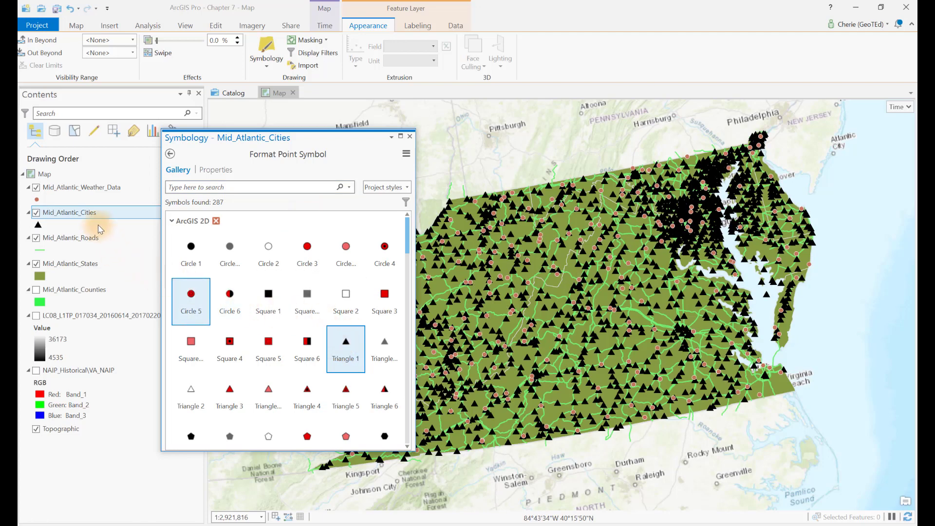
- Change the Mid_Atlantic_Weather_Data point symbol to Square 4 from the ArcGIS 2D gallery
{"action": "left_click", "coordinate": [99, 189]}
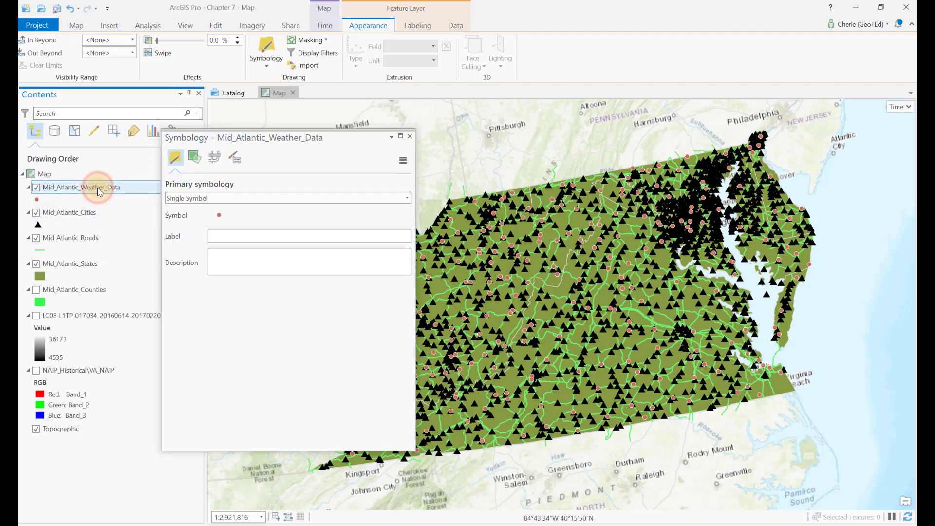
{"action": "left_click", "coordinate": [218, 216]}
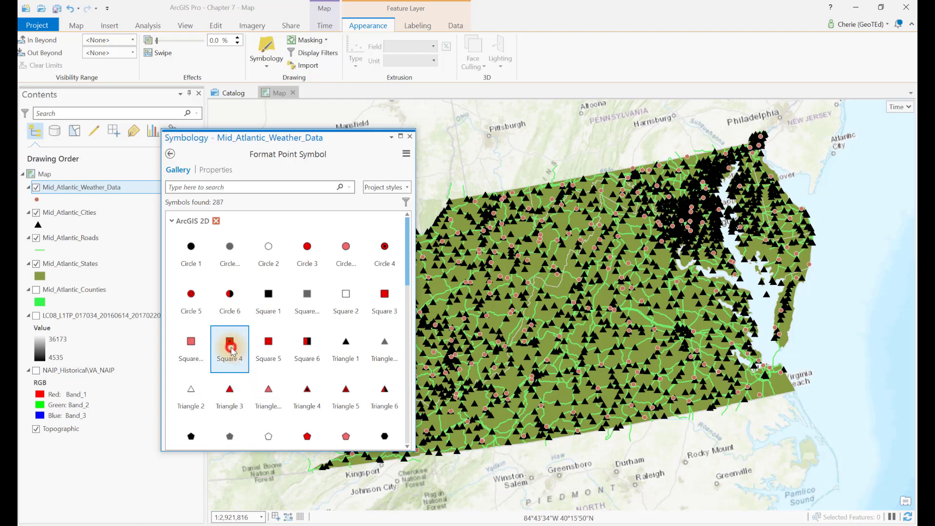
{"action": "left_click", "coordinate": [232, 351]}
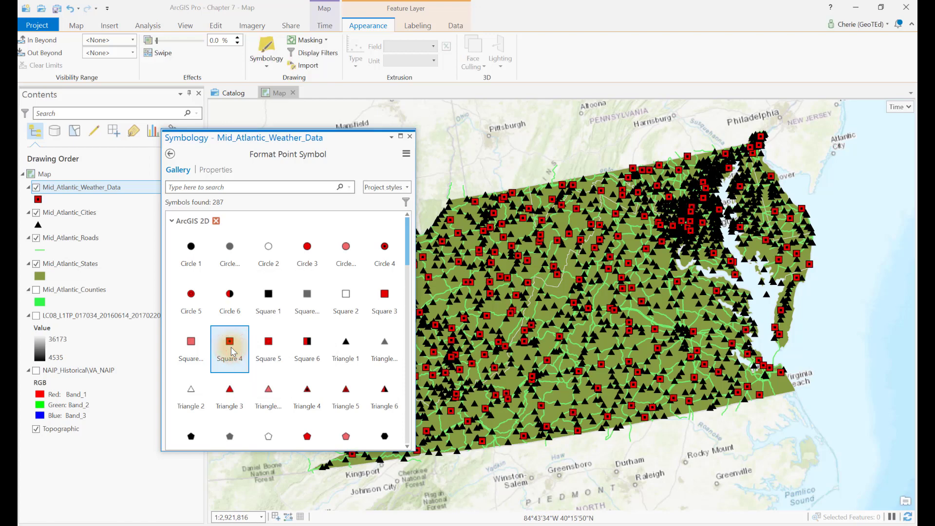
- Set the Mid_Atlantic_Weather_Data point symbol size to 7 pt, apply it, and close the symbology settings
{"action": "left_click", "coordinate": [215, 170]}
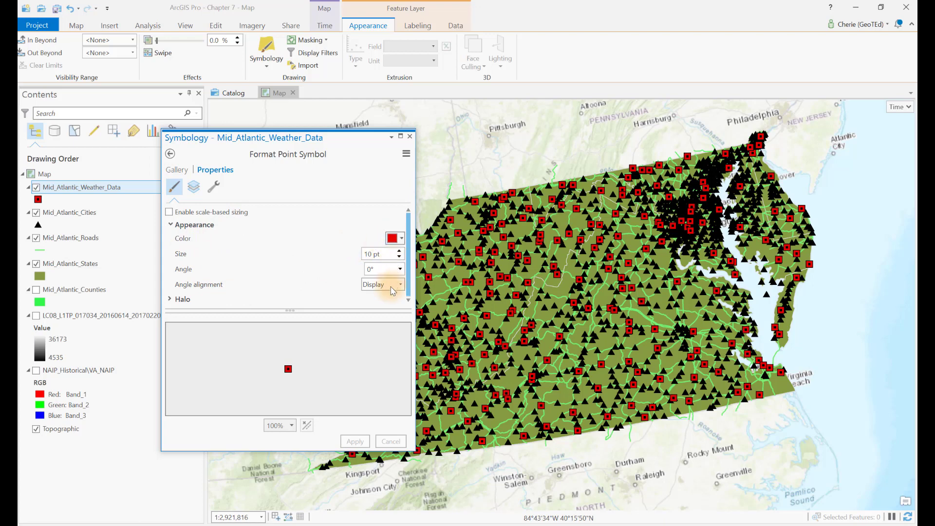
{"action": "left_click", "coordinate": [399, 257]}
{"action": "left_click", "coordinate": [400, 257]}
{"action": "left_click", "coordinate": [399, 256]}
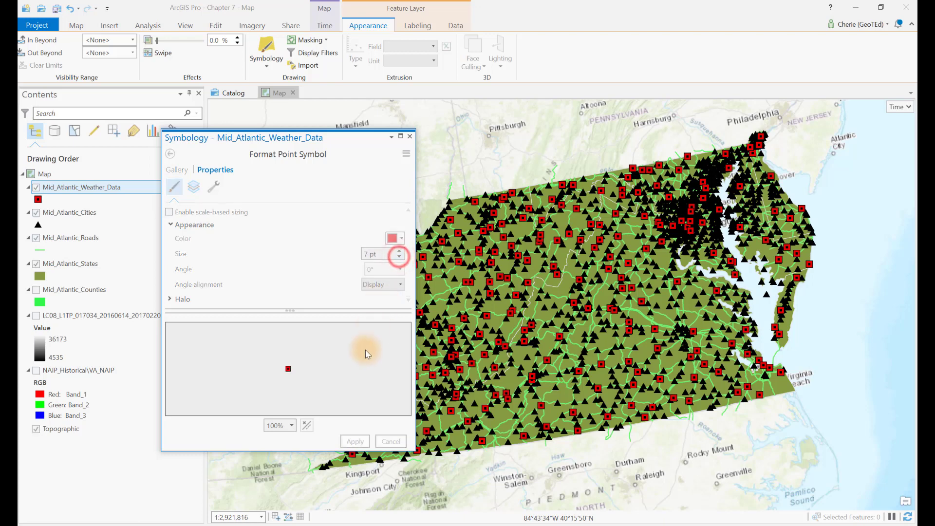
{"action": "left_click", "coordinate": [365, 439]}
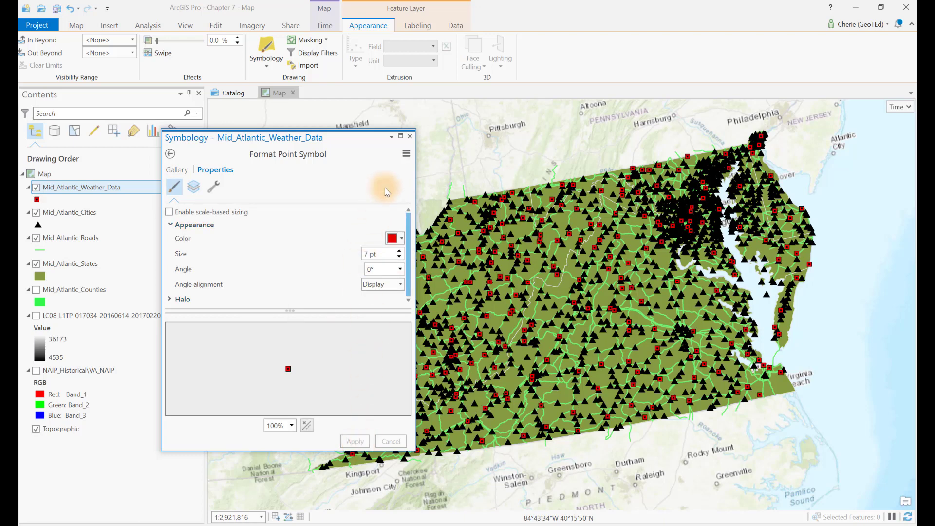
{"action": "left_click", "coordinate": [409, 137]}
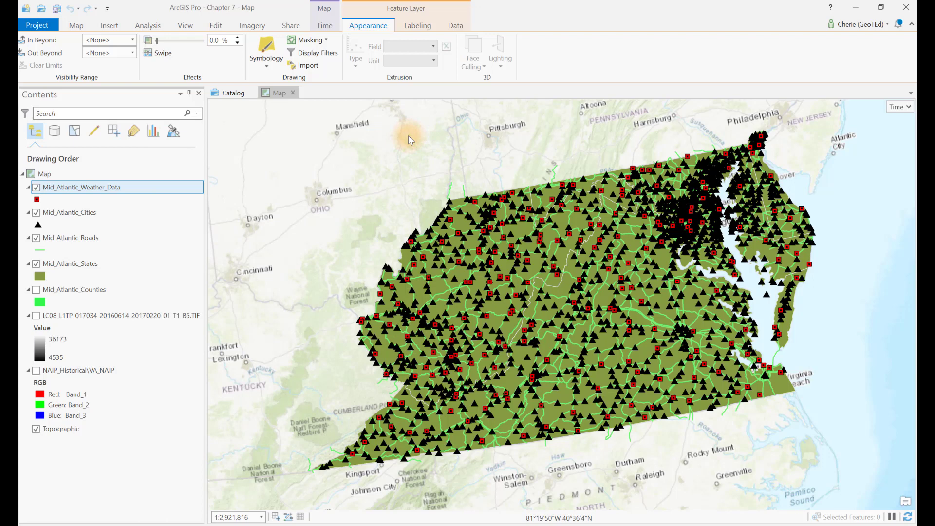
- Switch the Mid_Atlantic_Cities layer's symbology to Unique Values
{"action": "left_click", "coordinate": [86, 215]}
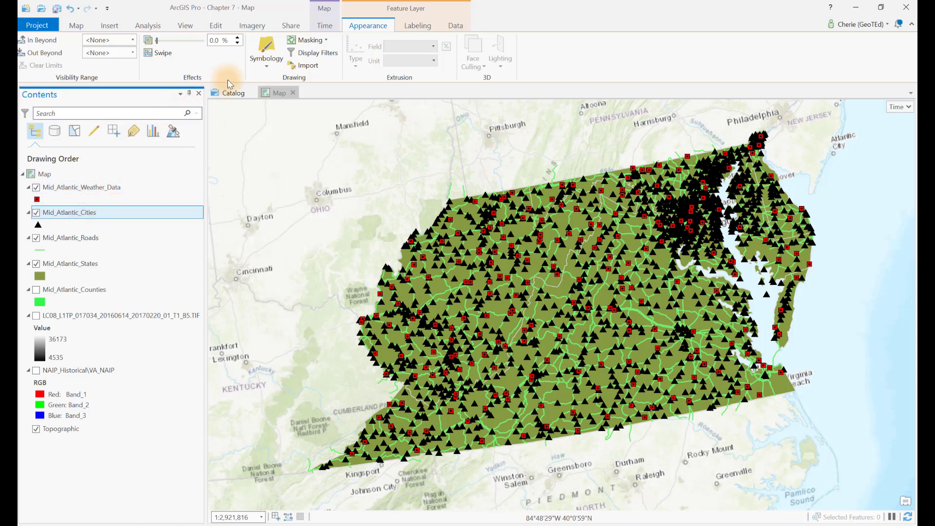
{"action": "left_click", "coordinate": [268, 68]}
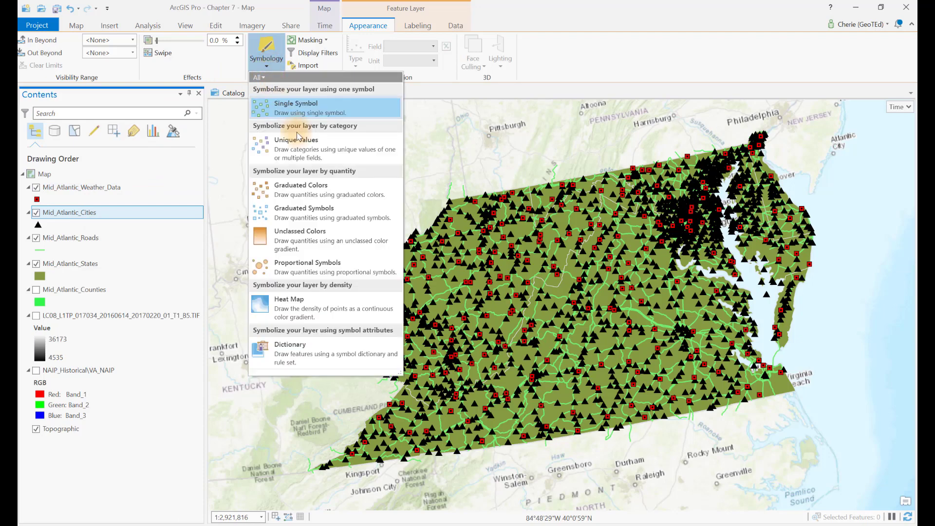
{"action": "left_click", "coordinate": [314, 152]}
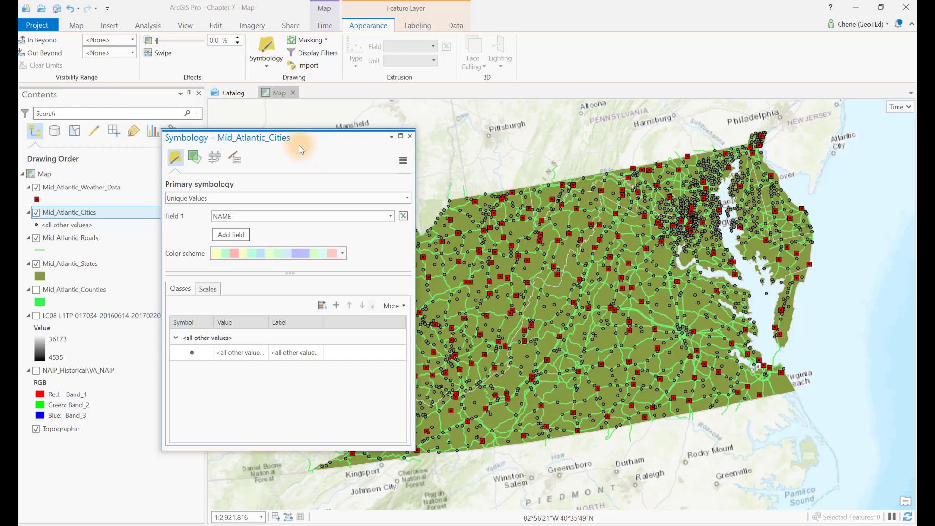
- Examine the fields in the Mid_Atlantic_Cities attribute table, including ST_ABBREV and STATUS, and close the table
{"action": "left_click_drag", "start_coordinate": [300, 145], "coordinate": [376, 42]}
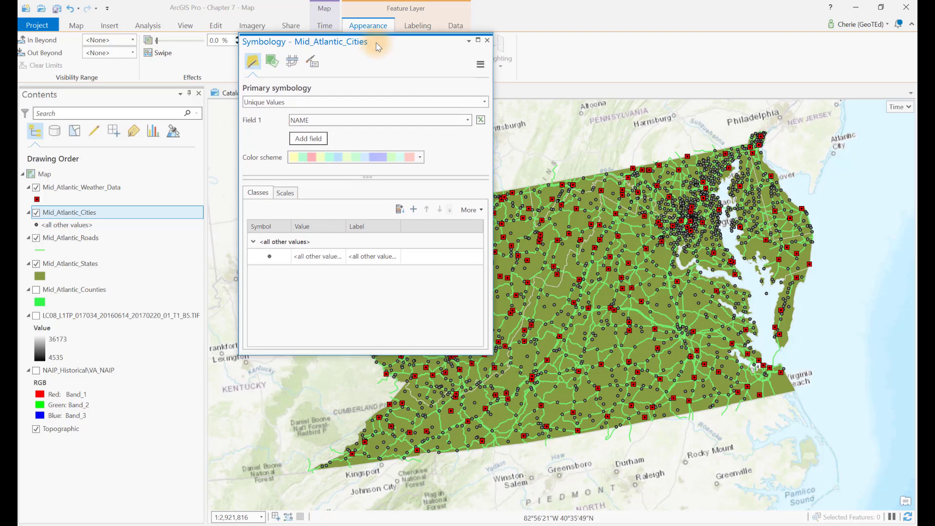
{"action": "right_click", "coordinate": [80, 212]}
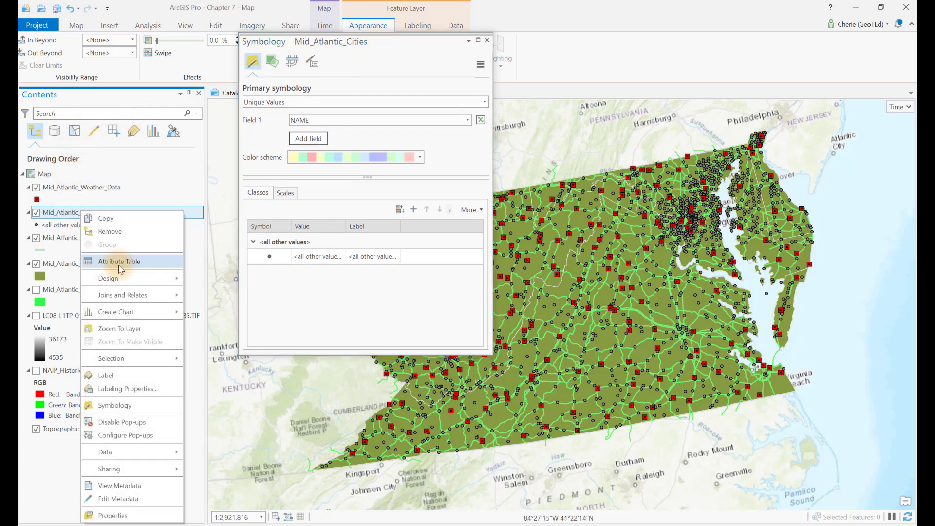
{"action": "left_click", "coordinate": [120, 263]}
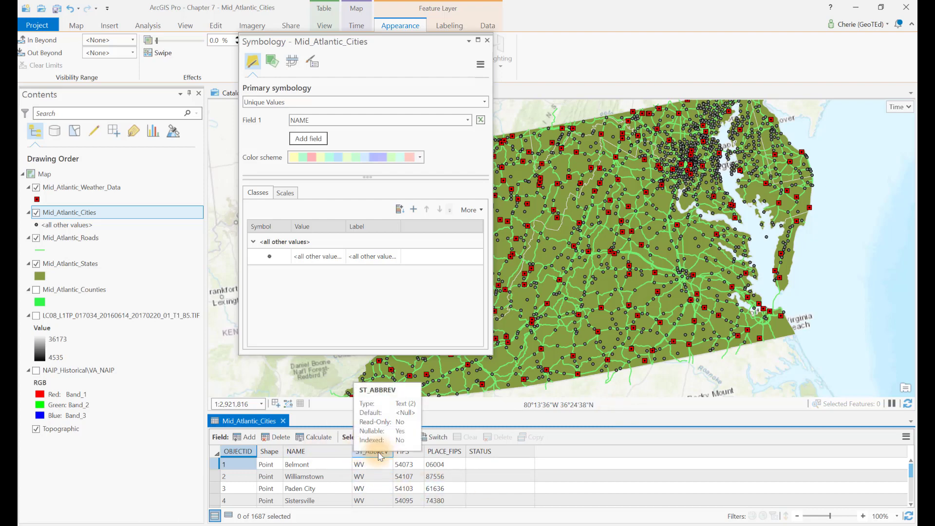
{"action": "mouse_move", "coordinate": [412, 454]}
{"action": "mouse_move", "coordinate": [452, 456]}
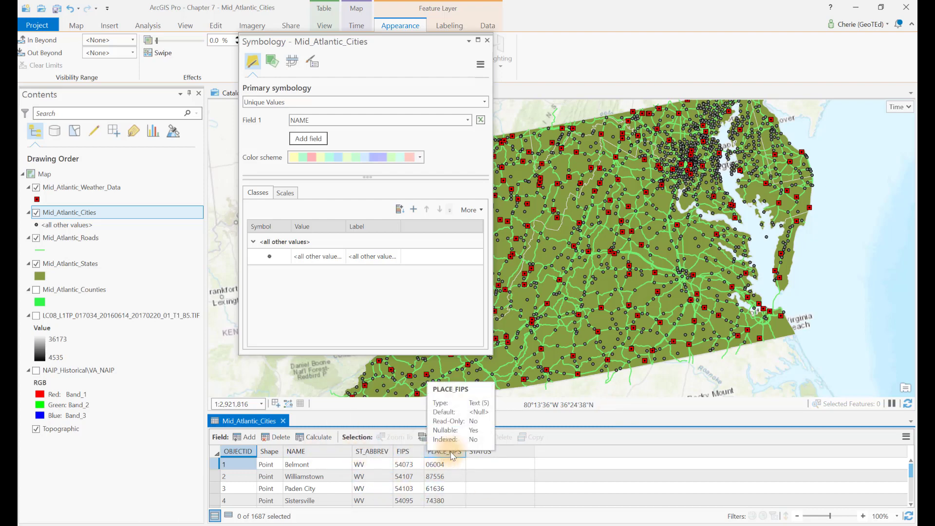
{"action": "mouse_move", "coordinate": [493, 455]}
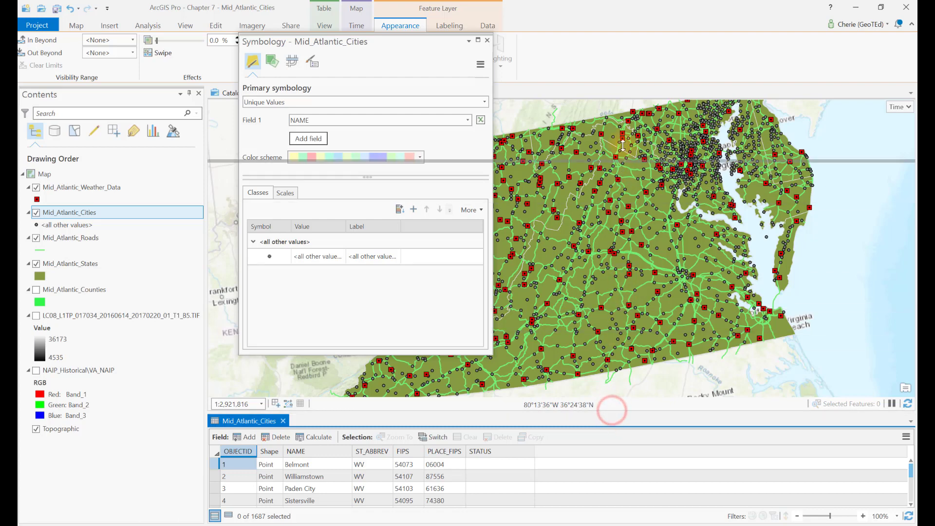
{"action": "left_click_drag", "start_coordinate": [625, 121], "coordinate": [626, 119]}
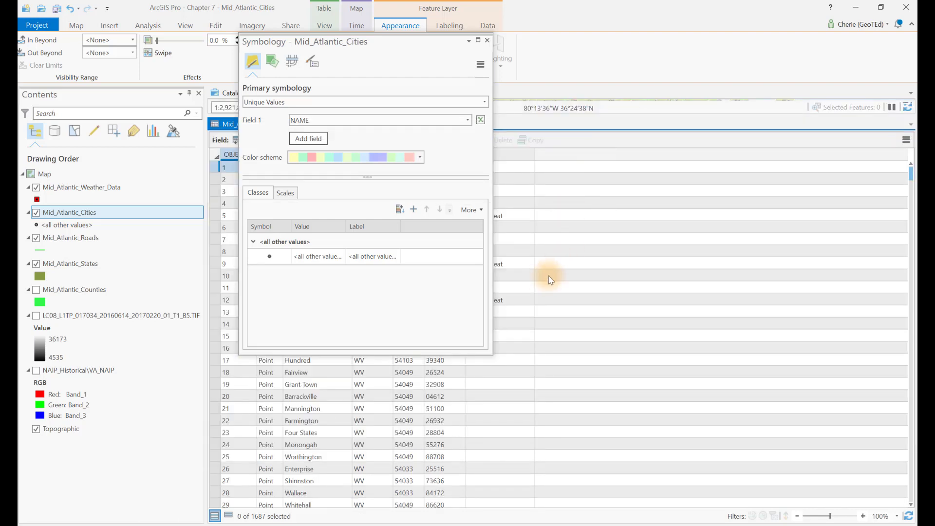
{"action": "left_click_drag", "start_coordinate": [399, 52], "coordinate": [675, 66]}
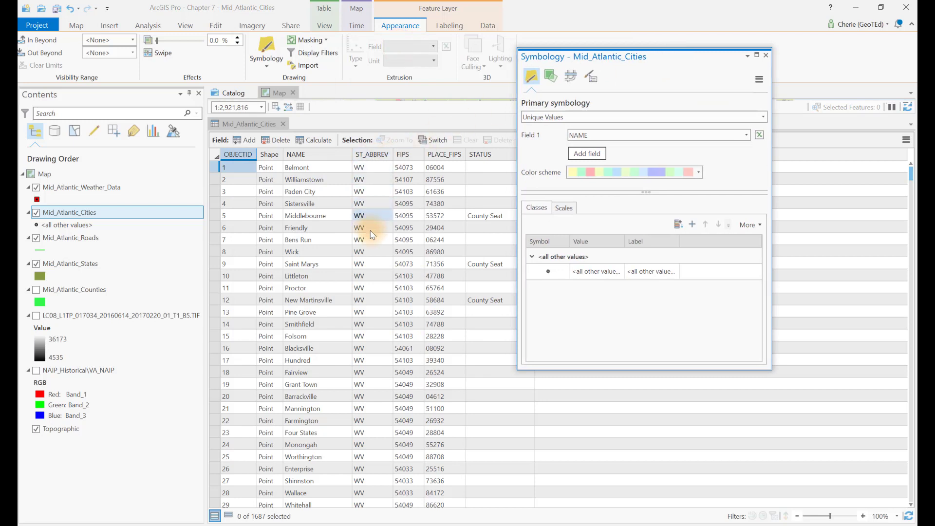
{"action": "scroll", "coordinate": [371, 360], "scroll_direction": "down", "scroll_amount": 1}
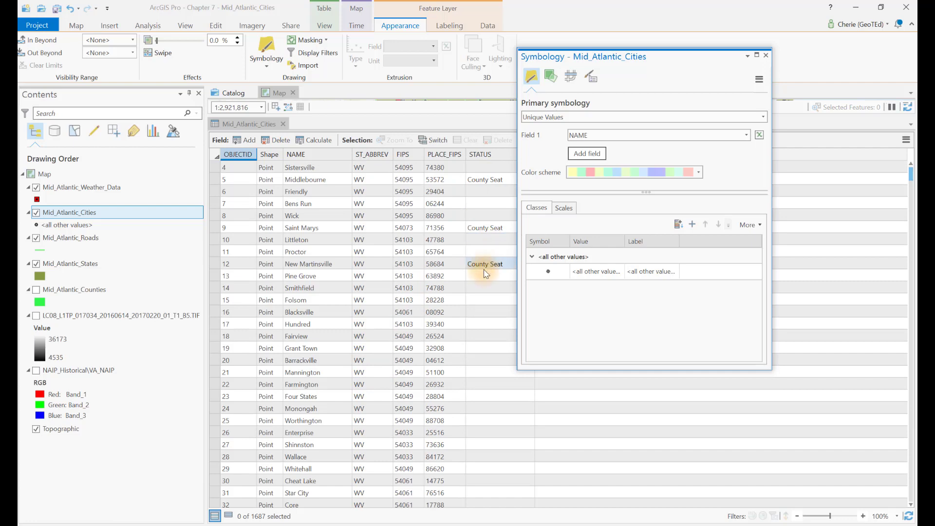
{"action": "scroll", "coordinate": [480, 341], "scroll_direction": "down", "scroll_amount": 13}
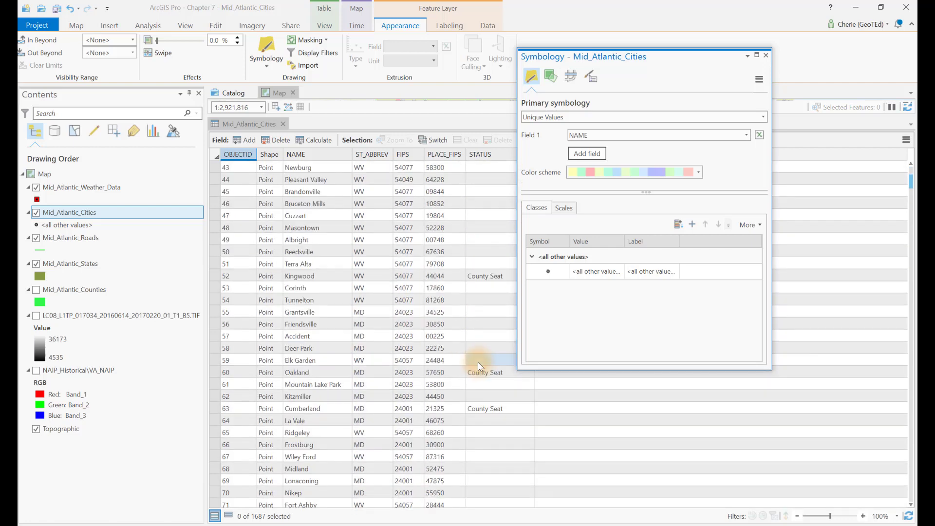
{"action": "left_click", "coordinate": [910, 124]}
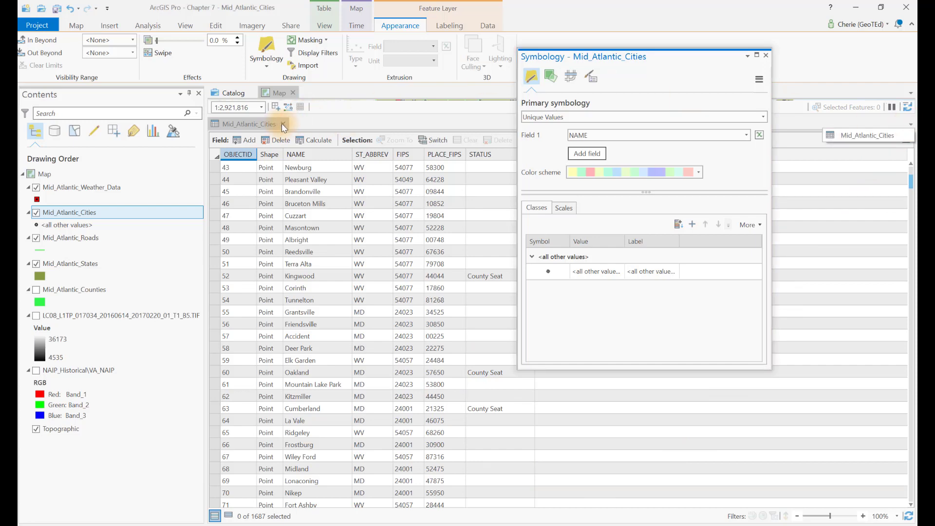
{"action": "left_click", "coordinate": [282, 125]}
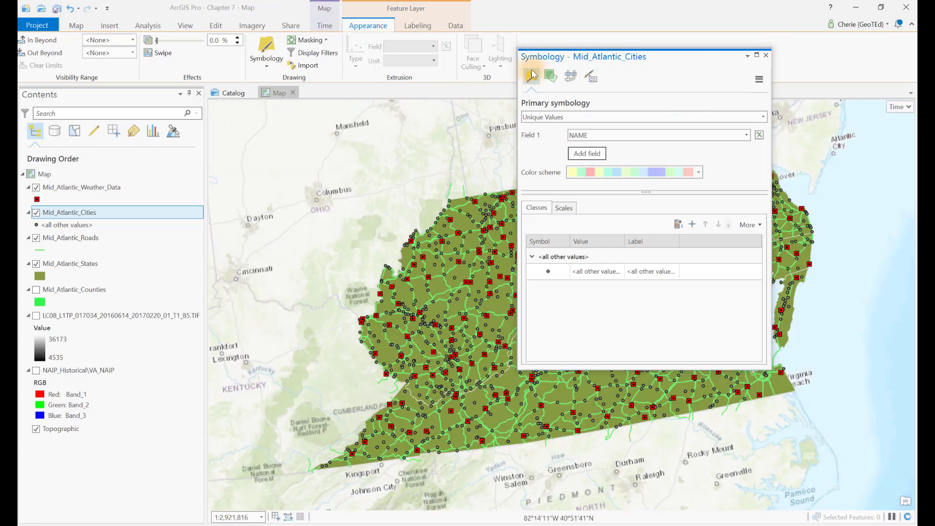
- Try classifying the Mid_Atlantic_Cities unique values by the ST_ABBREV field
{"action": "left_click_drag", "start_coordinate": [659, 56], "coordinate": [365, 65]}
{"action": "left_click", "coordinate": [449, 141]}
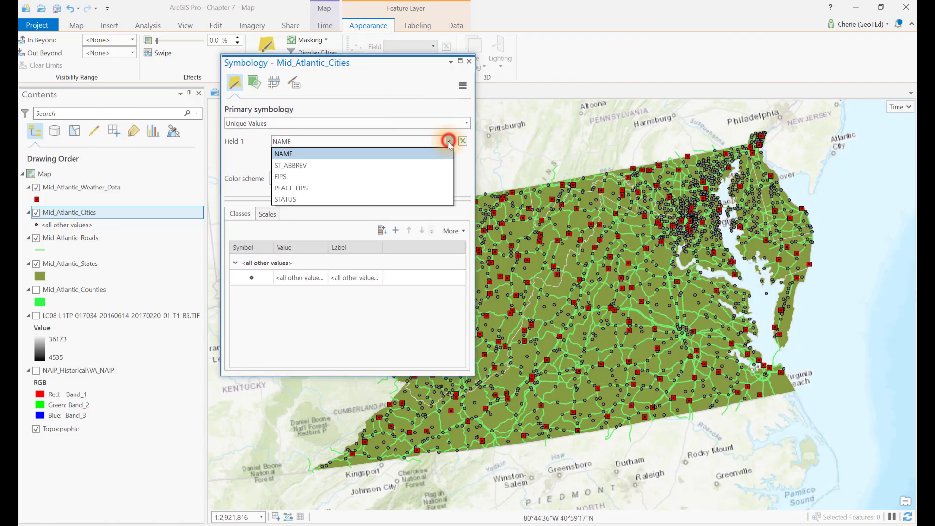
{"action": "left_click", "coordinate": [314, 167]}
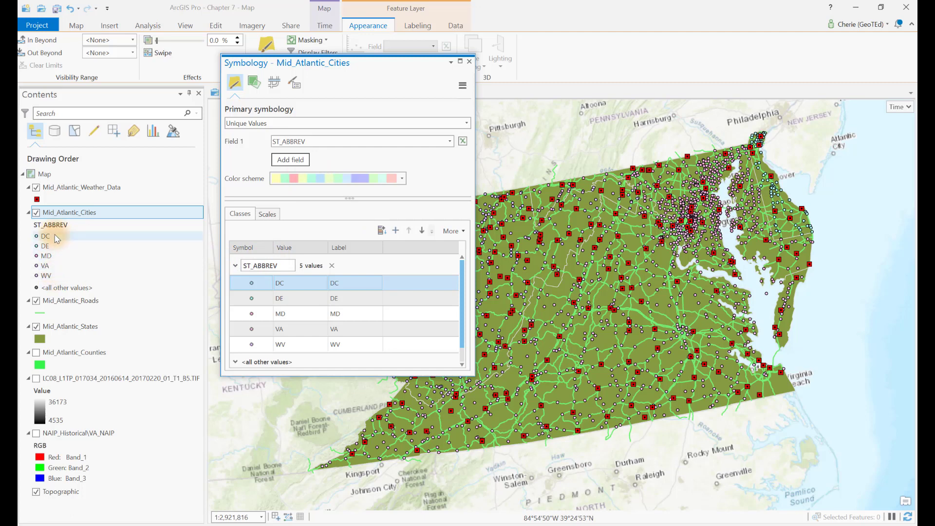
- Classify the Mid_Atlantic_Cities unique values by the STATUS field and apply the dark multicolored color scheme
{"action": "left_click", "coordinate": [450, 142]}
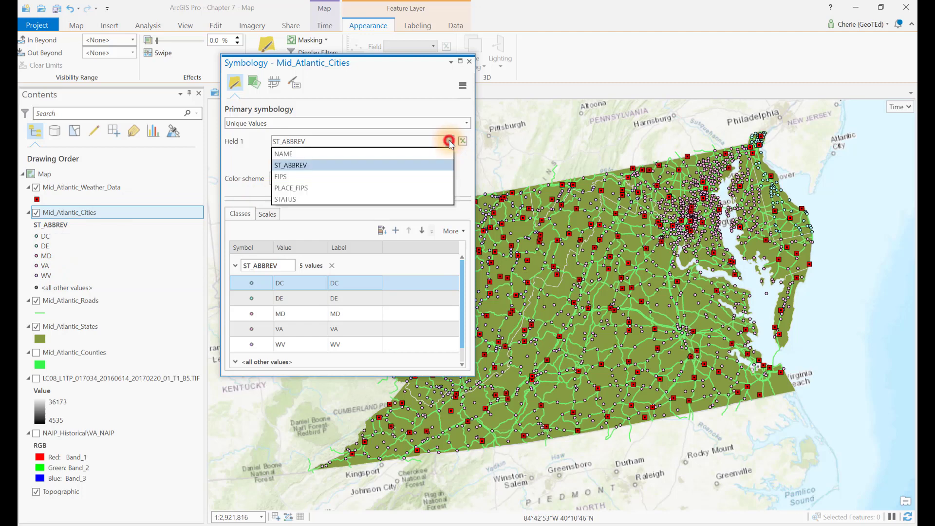
{"action": "left_click", "coordinate": [282, 199]}
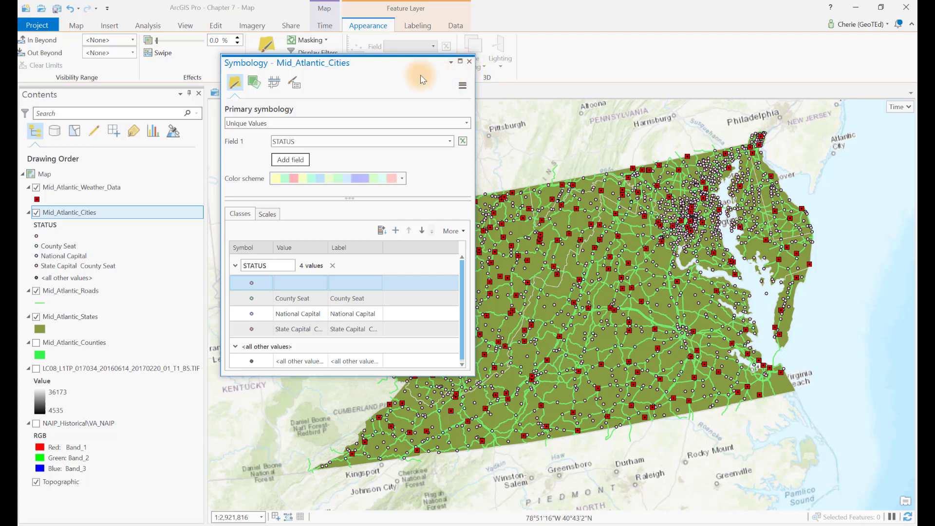
{"action": "left_click", "coordinate": [402, 178]}
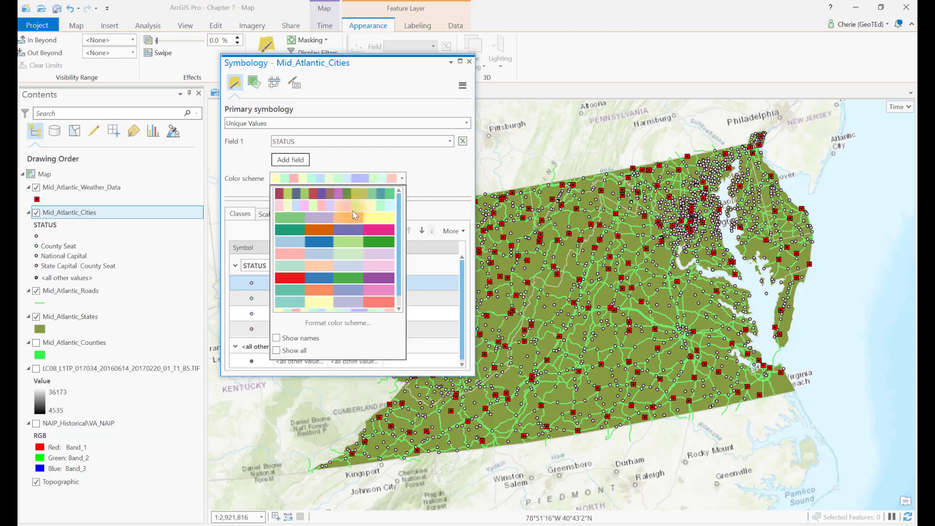
{"action": "left_click", "coordinate": [319, 199]}
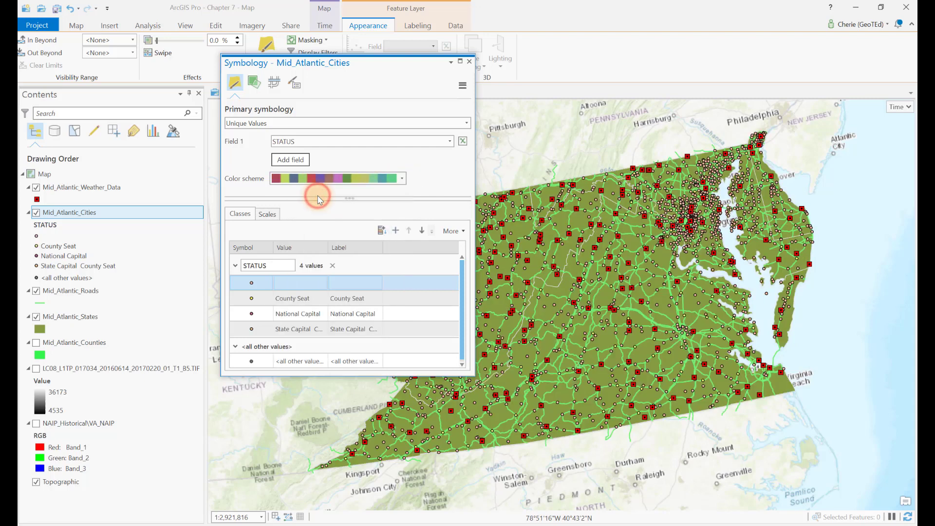
- Set the County Seat symbol color to bright pink, apply it, and close the symbology settings
{"action": "left_click", "coordinate": [36, 246]}
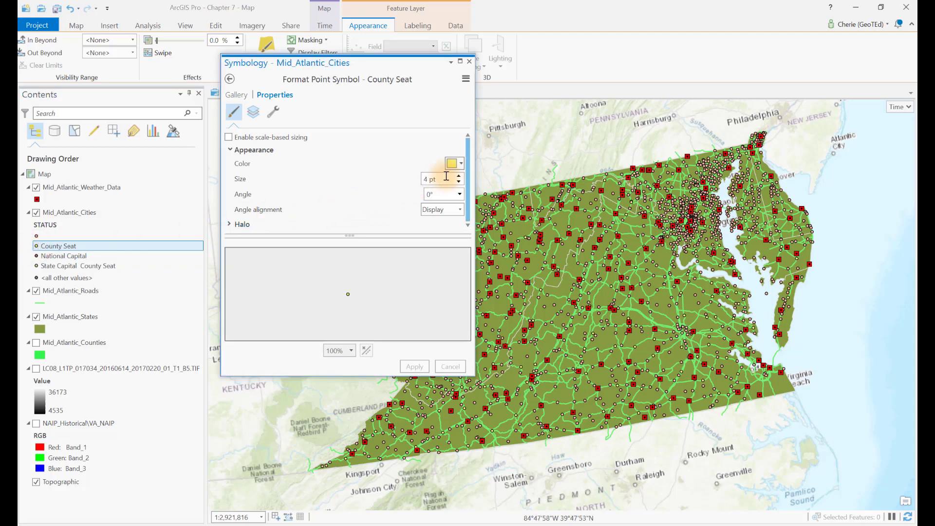
{"action": "left_click", "coordinate": [461, 166]}
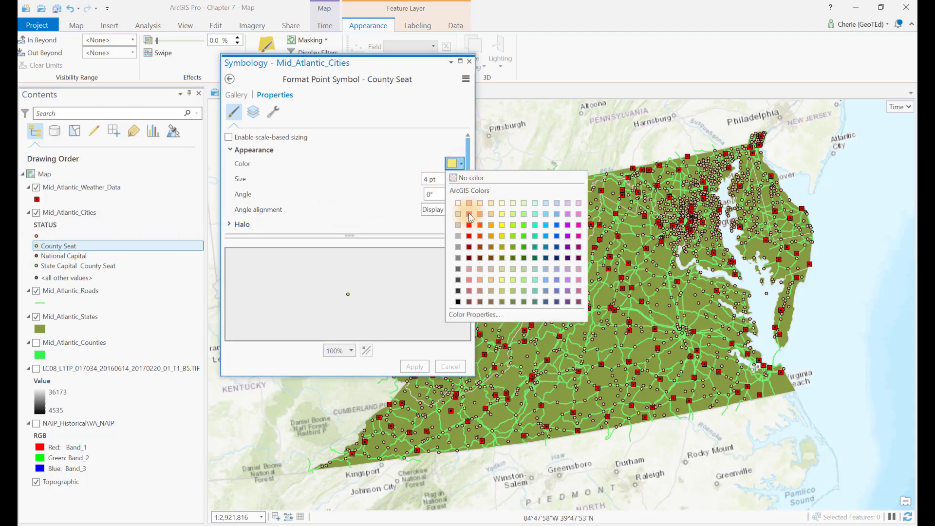
{"action": "left_click", "coordinate": [578, 214]}
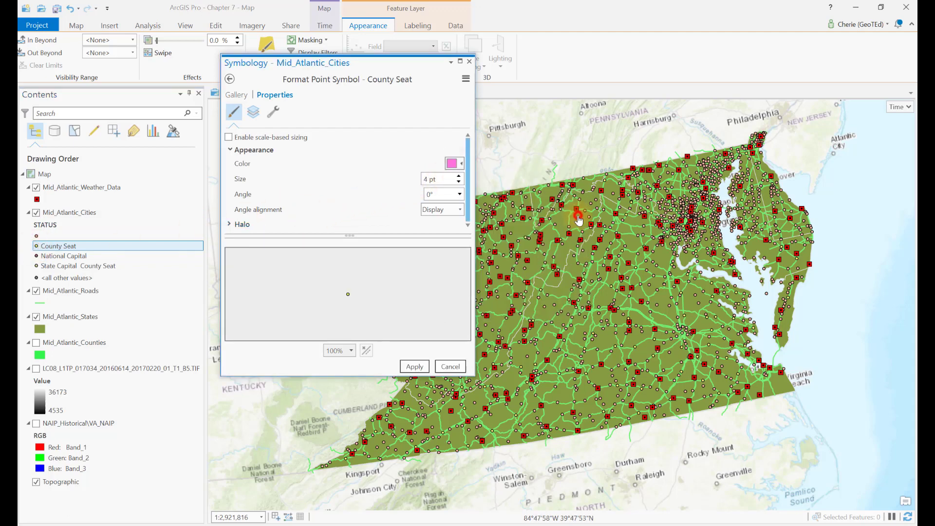
{"action": "left_click", "coordinate": [412, 366]}
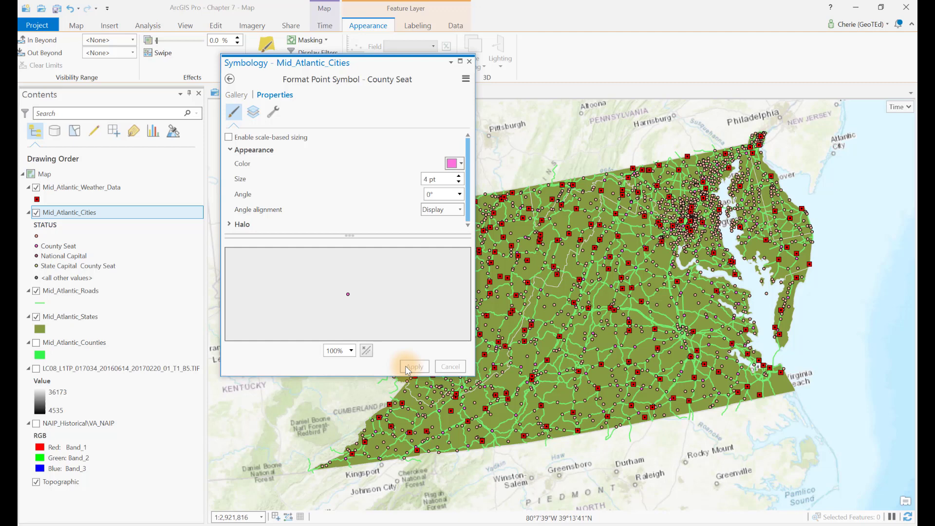
{"action": "left_click", "coordinate": [469, 61]}
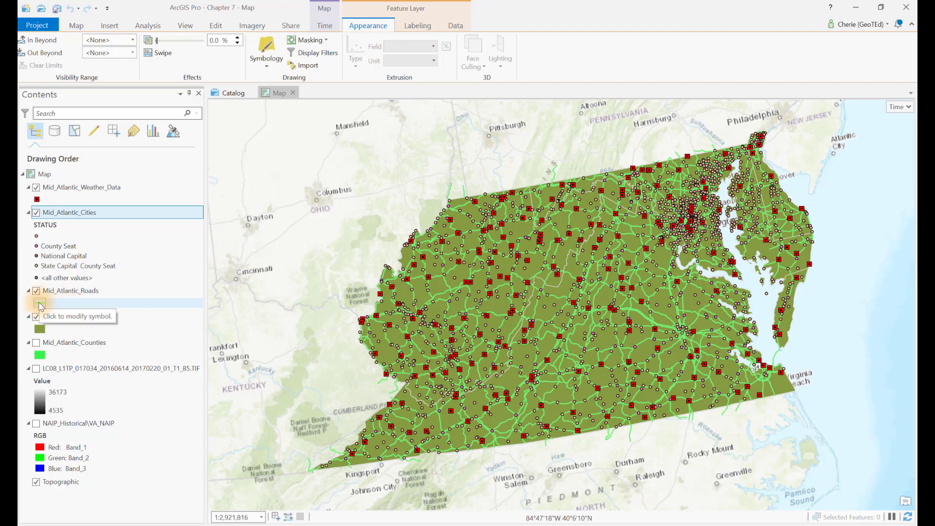
{"action": "right_click", "coordinate": [54, 296]}
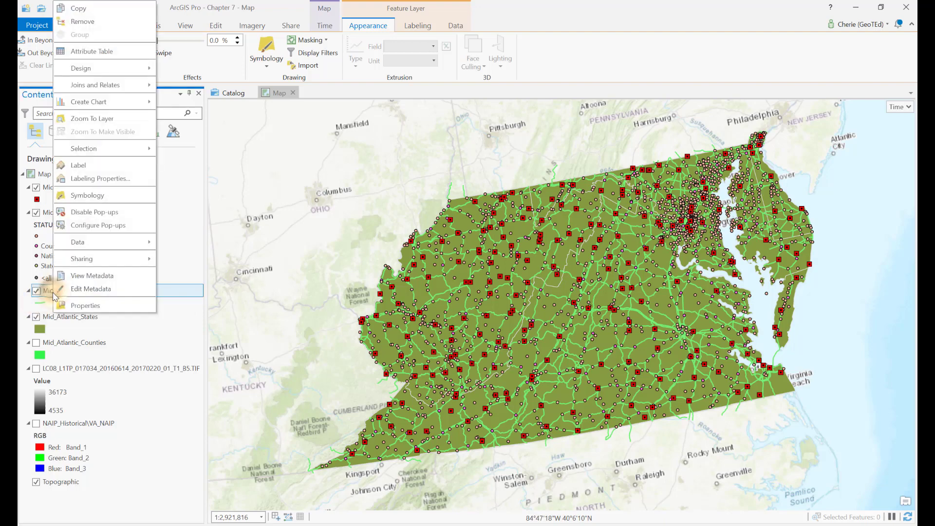
{"action": "left_click", "coordinate": [92, 51]}
{"action": "left_click", "coordinate": [285, 371]}
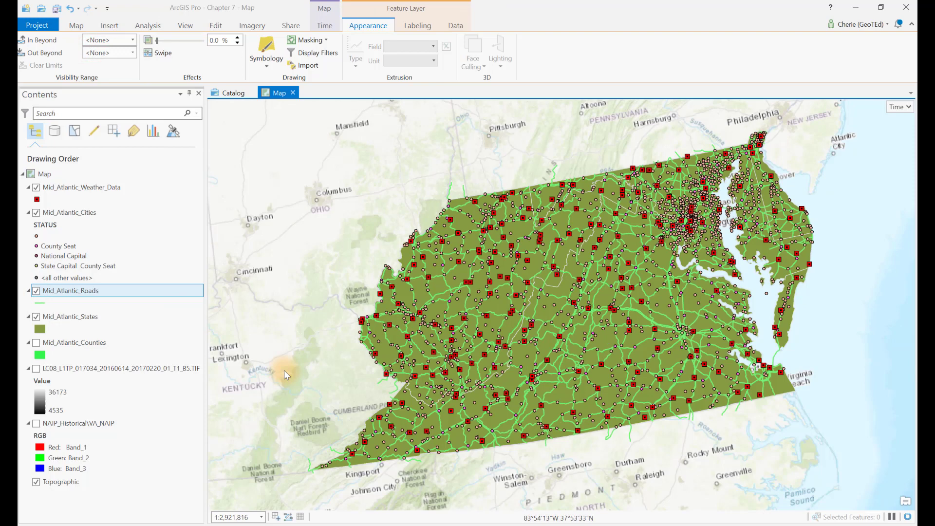
- Change the Mid_Atlantic_Roads line symbol to the light orange Major Road symbol from the ArcGIS 2D gallery
{"action": "left_click", "coordinate": [42, 305]}
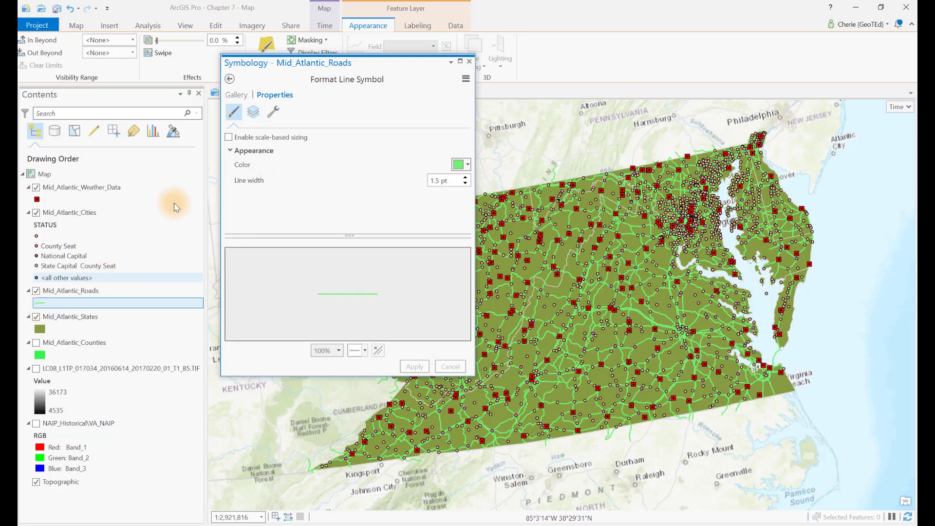
{"action": "left_click", "coordinate": [234, 96]}
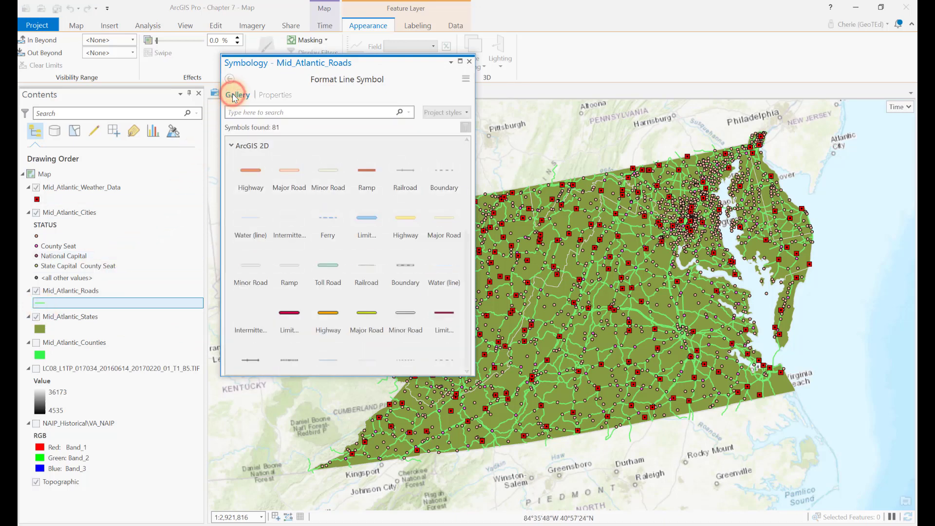
{"action": "left_click", "coordinate": [441, 218]}
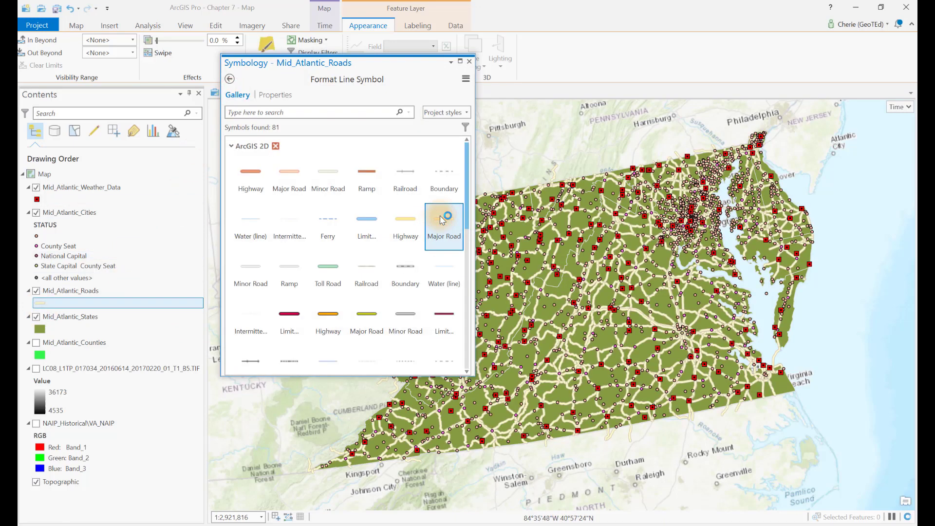
{"action": "left_click", "coordinate": [298, 175]}
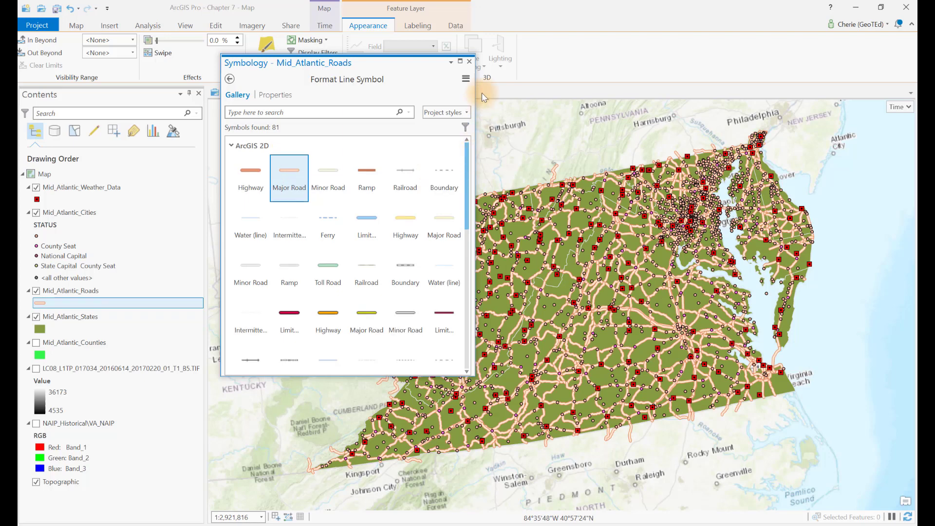
- Change the Mid_Atlantic_States polygon symbol to the unfilled black outline with a 2 pt width from the ArcGIS 2D gallery
{"action": "left_click", "coordinate": [469, 61]}
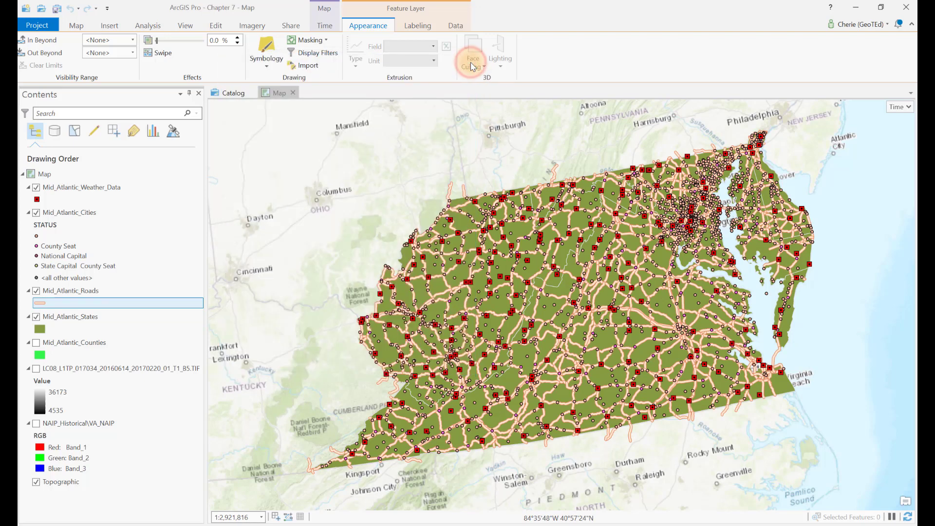
{"action": "left_click", "coordinate": [40, 330]}
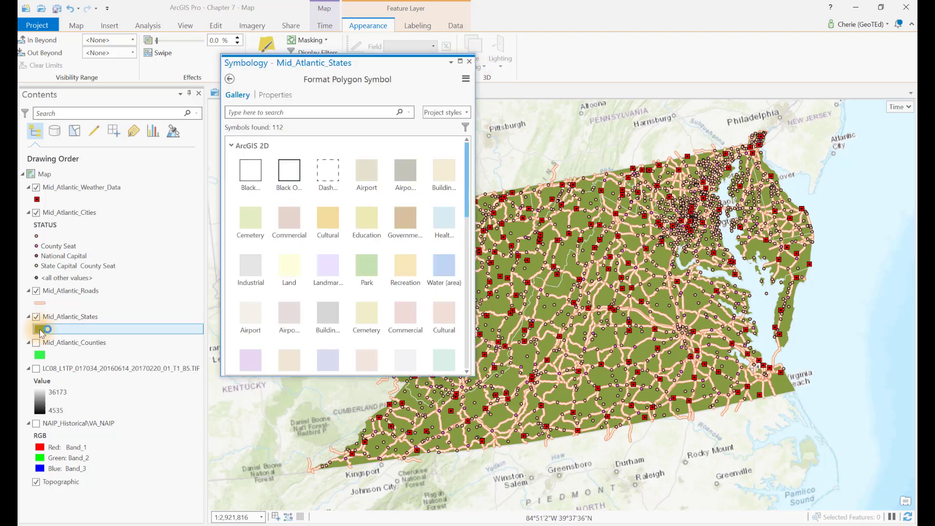
{"action": "left_click", "coordinate": [466, 149]}
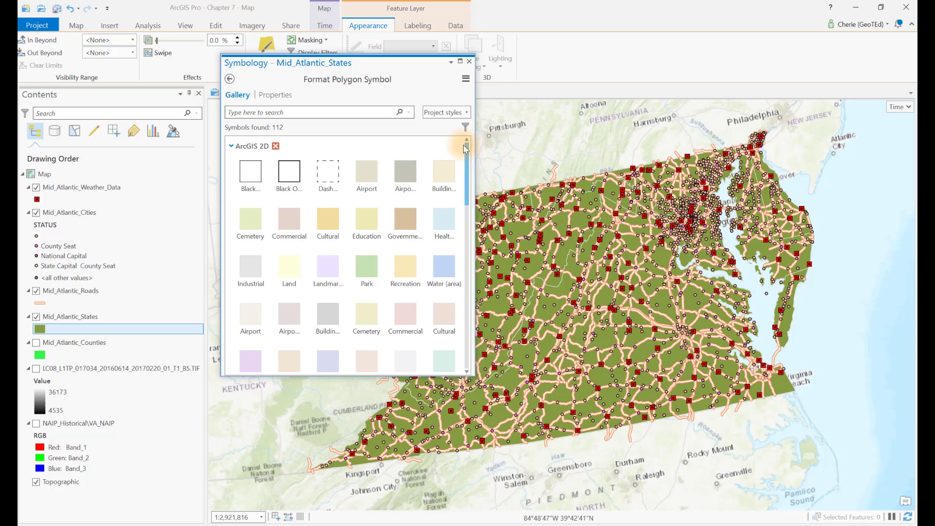
{"action": "left_click_drag", "start_coordinate": [465, 148], "coordinate": [466, 128]}
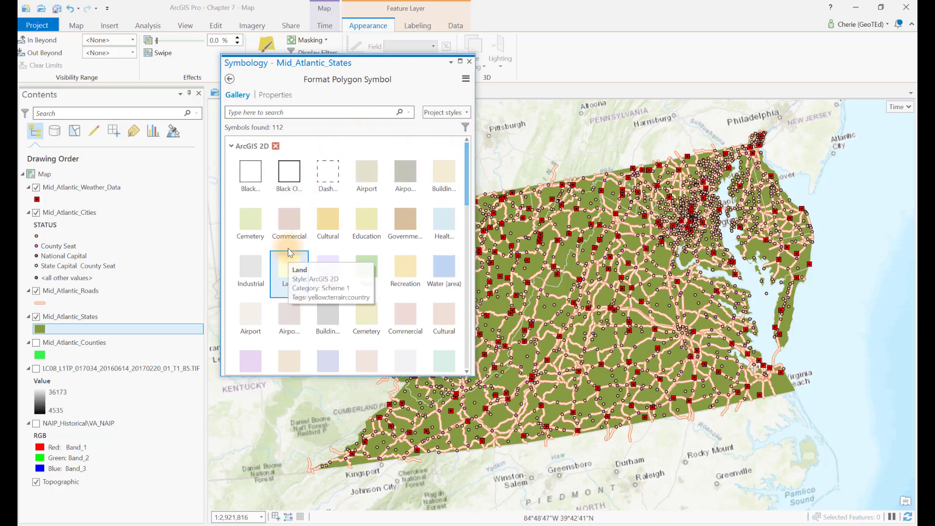
{"action": "left_click", "coordinate": [285, 168]}
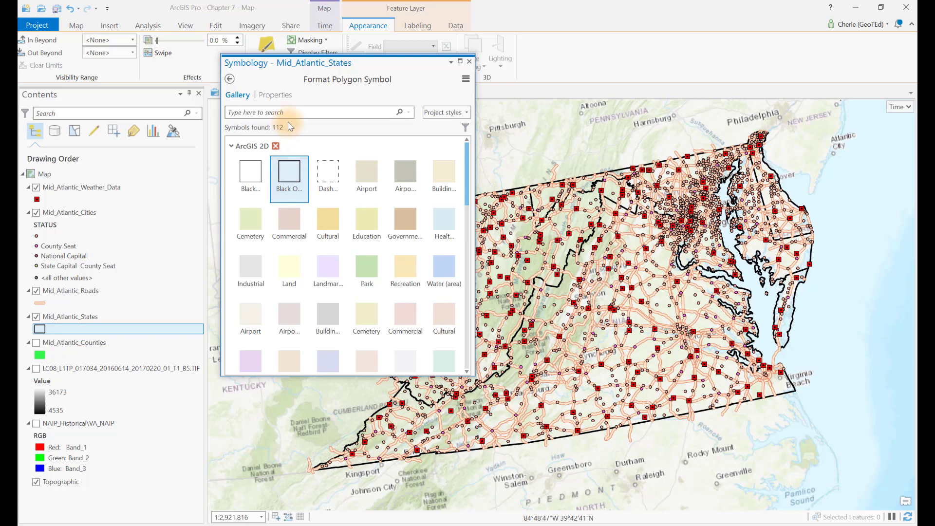
{"action": "left_click", "coordinate": [279, 95]}
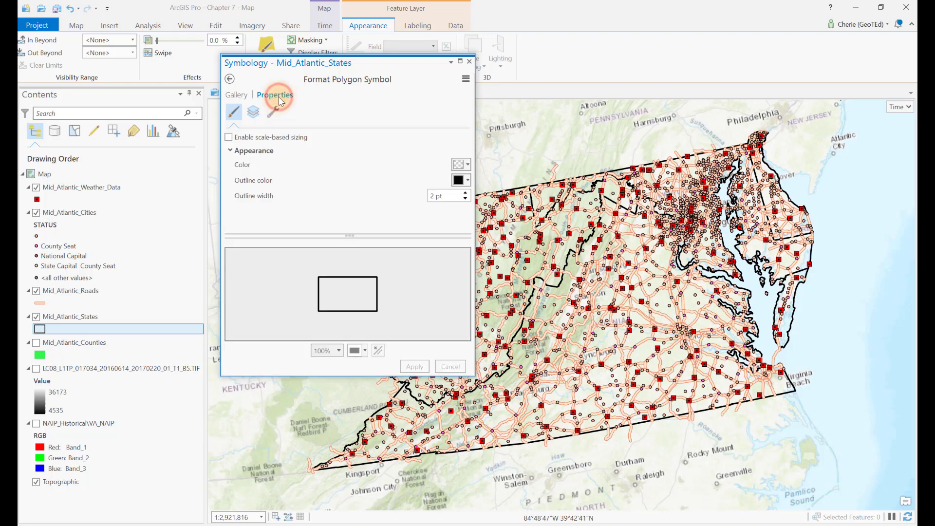
{"action": "left_click", "coordinate": [470, 62]}
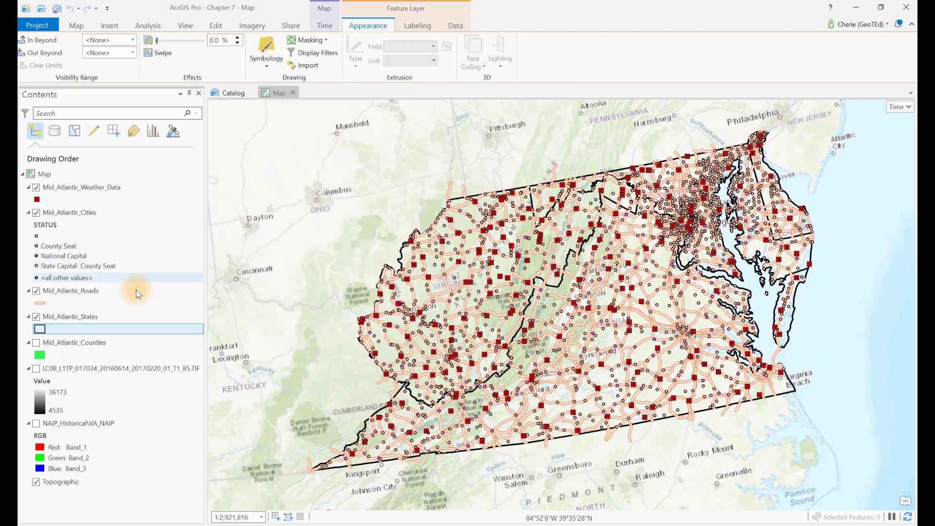
- Examine the fields and records in the Mid_Atlantic_States attribute table, and close the table
{"action": "right_click", "coordinate": [100, 319]}
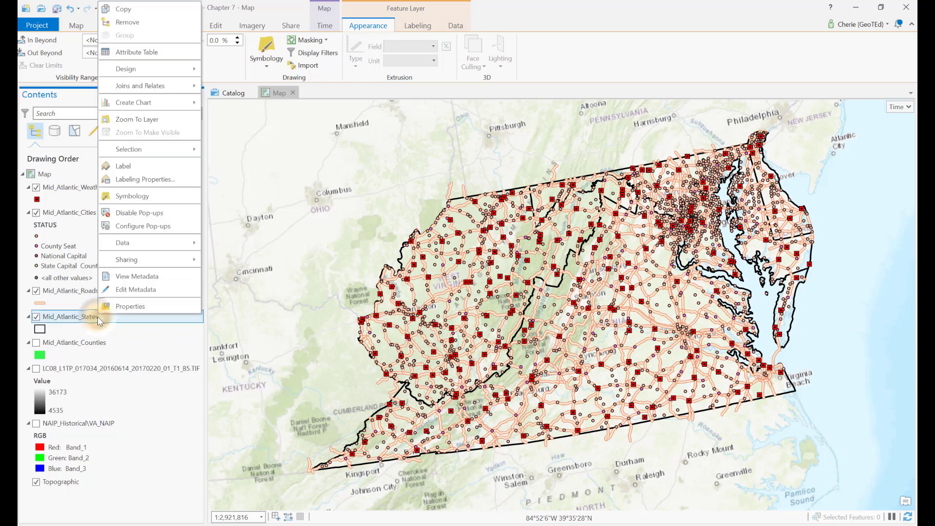
{"action": "left_click", "coordinate": [132, 52]}
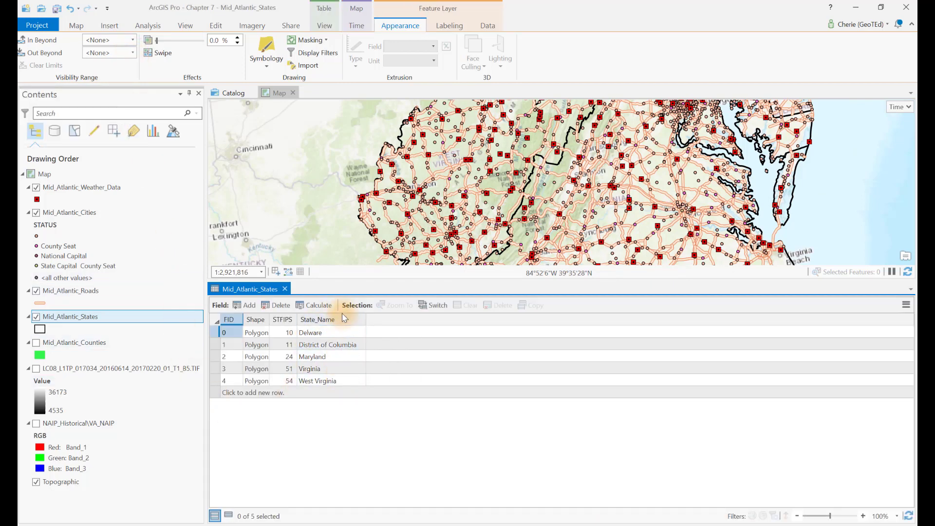
{"action": "left_click", "coordinate": [287, 290]}
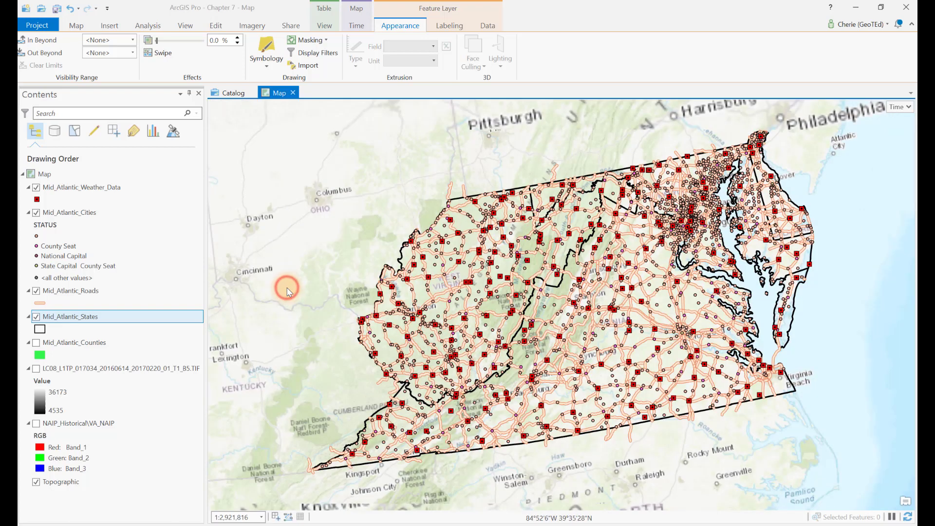
- Symbolize the Mid_Atlantic_States layer with unique values based on the State_Name field
{"action": "left_click", "coordinate": [271, 68]}
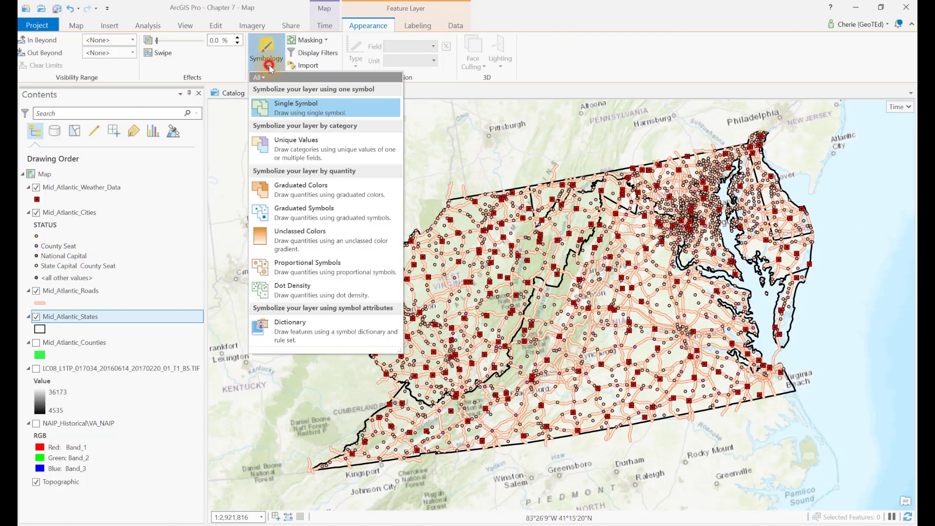
{"action": "left_click", "coordinate": [299, 152]}
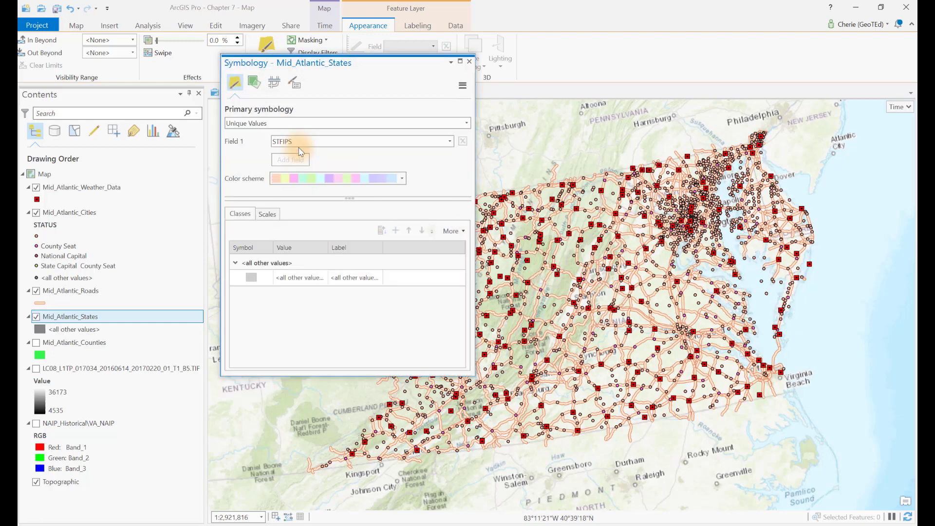
{"action": "left_click", "coordinate": [299, 142]}
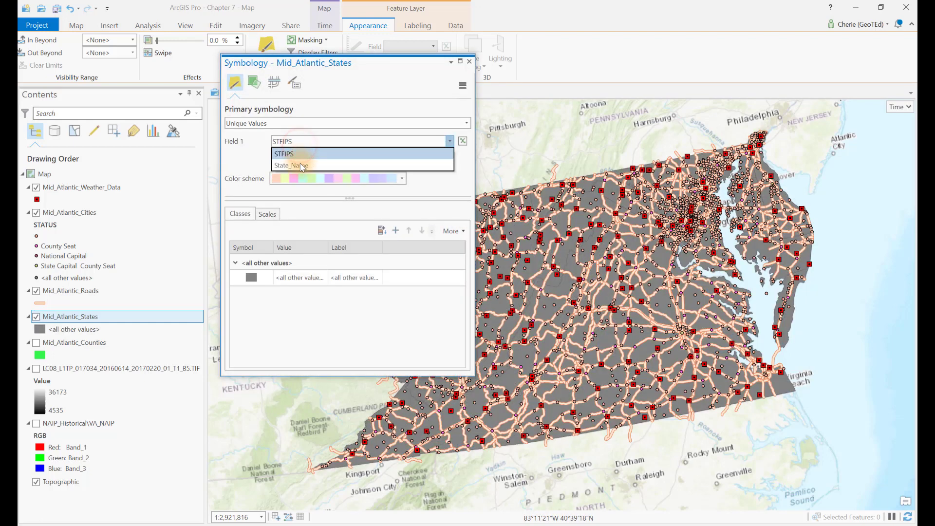
{"action": "left_click", "coordinate": [301, 165]}
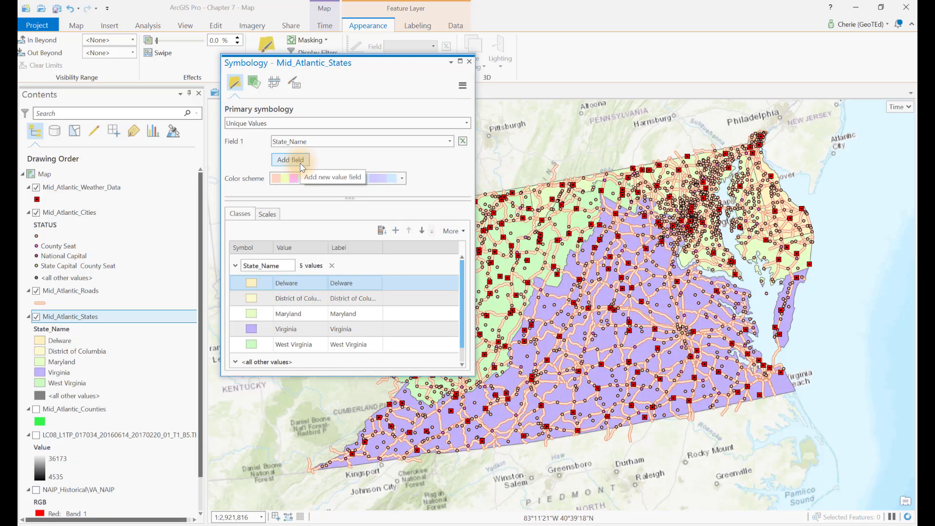